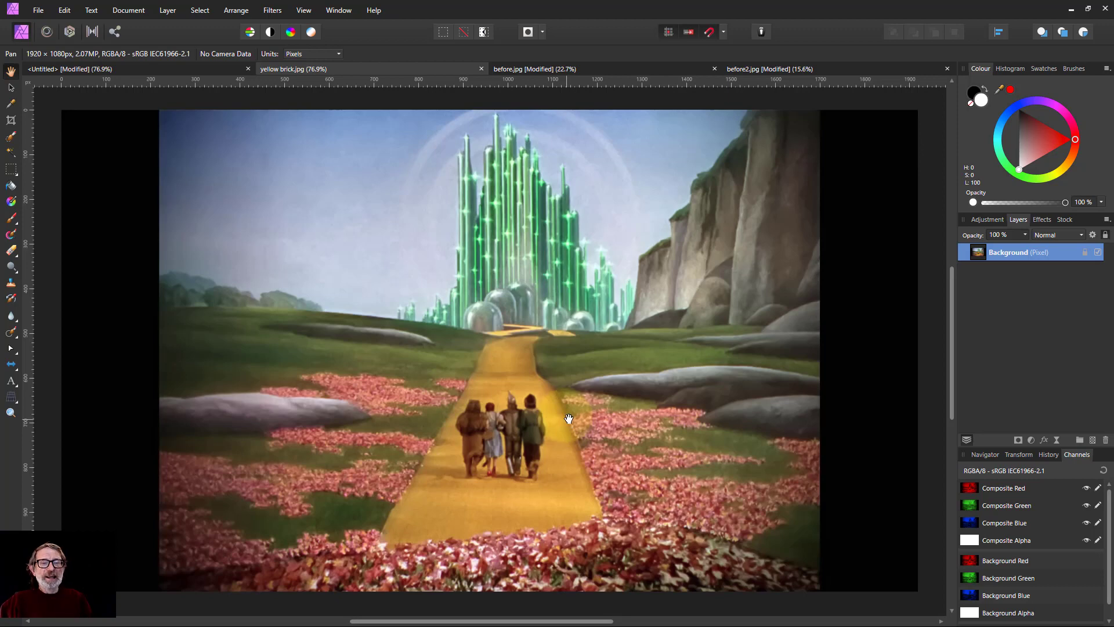
Step: Switch to the before.jpg document and add an HSL adjustment to its Background layer
{"action": "left_click", "coordinate": [551, 70]}
{"action": "key", "text": "g"}
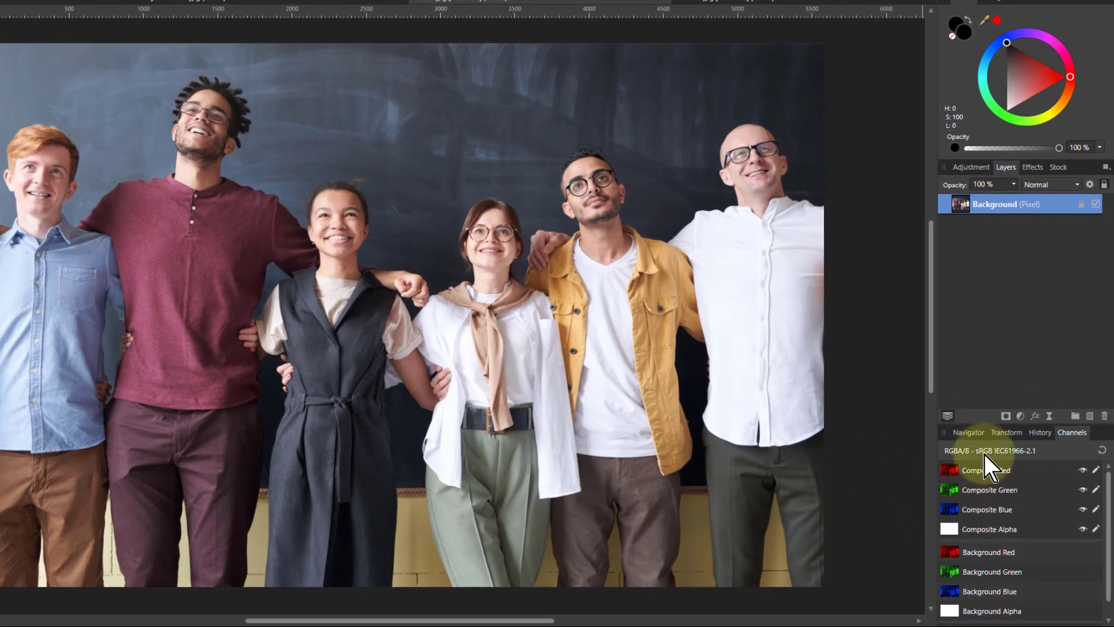
{"action": "left_click", "coordinate": [1020, 415]}
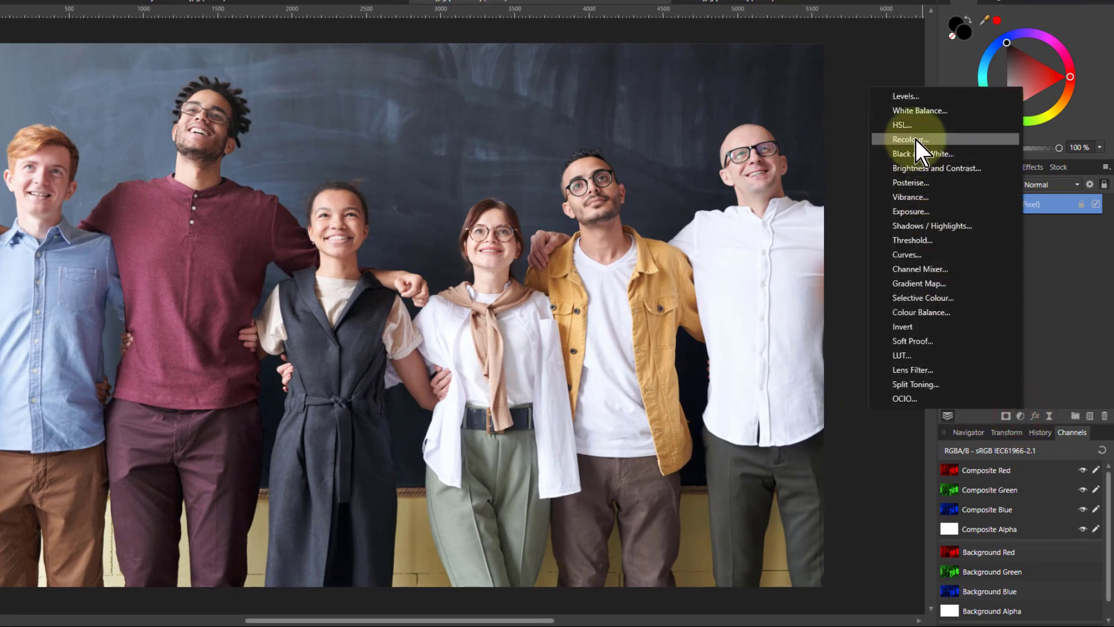
{"action": "left_click", "coordinate": [902, 125]}
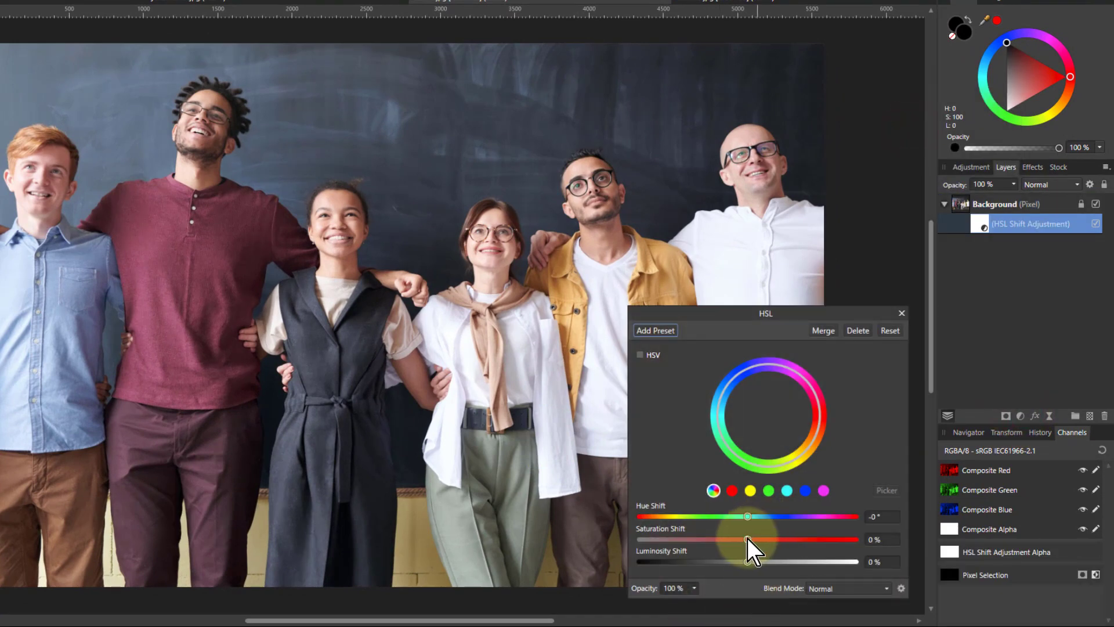
Step: Try saturation shifts of 58% overall, 76% on yellows, 70% on greens and 55% on cyans, and reset the HSL adjustment
{"action": "left_click_drag", "start_coordinate": [746, 539], "coordinate": [810, 545]}
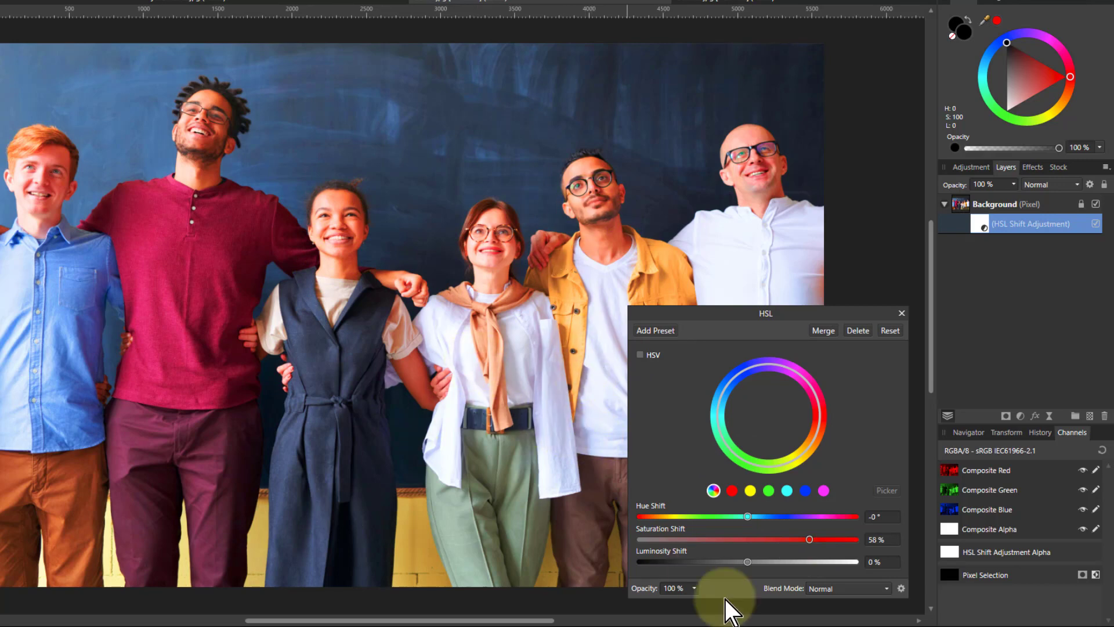
{"action": "left_click", "coordinate": [748, 541]}
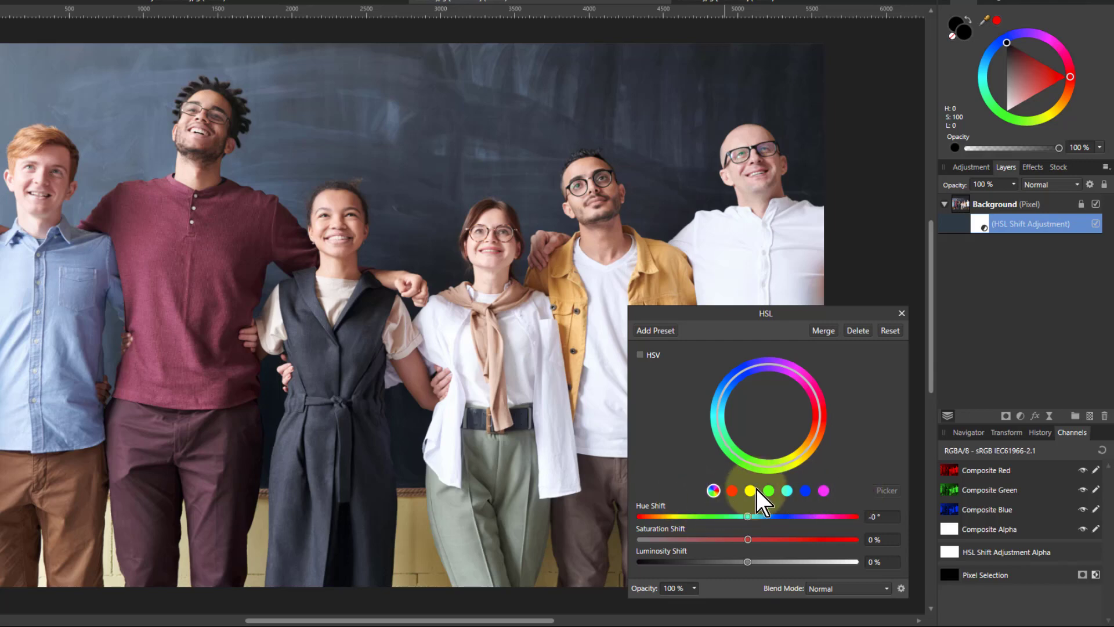
{"action": "left_click", "coordinate": [732, 491]}
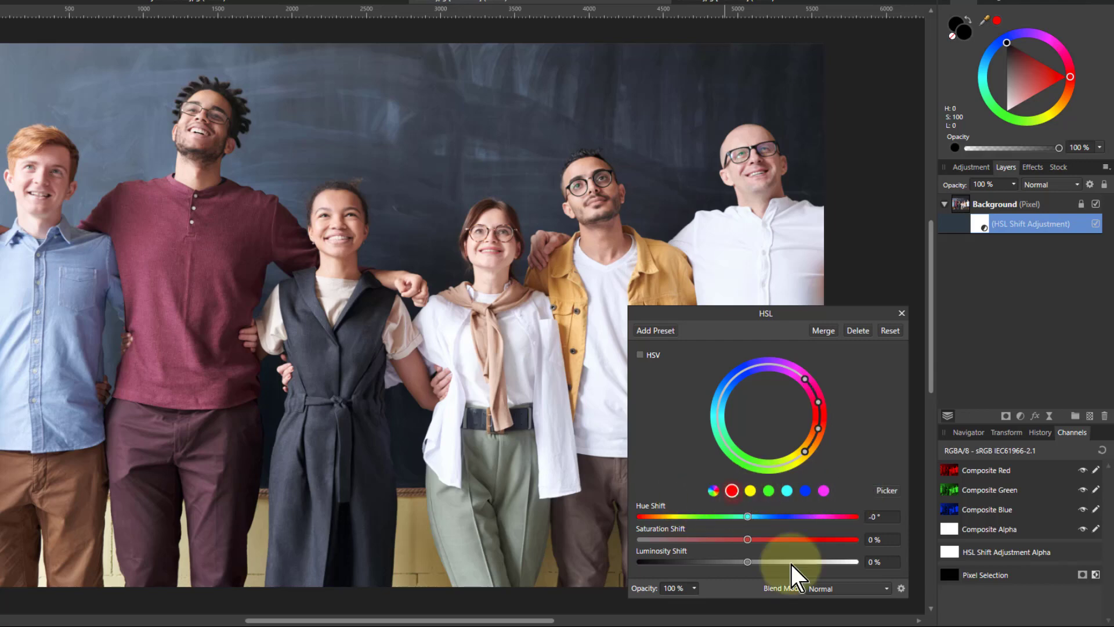
{"action": "left_click_drag", "start_coordinate": [748, 539], "coordinate": [830, 541]}
{"action": "left_click", "coordinate": [750, 493]}
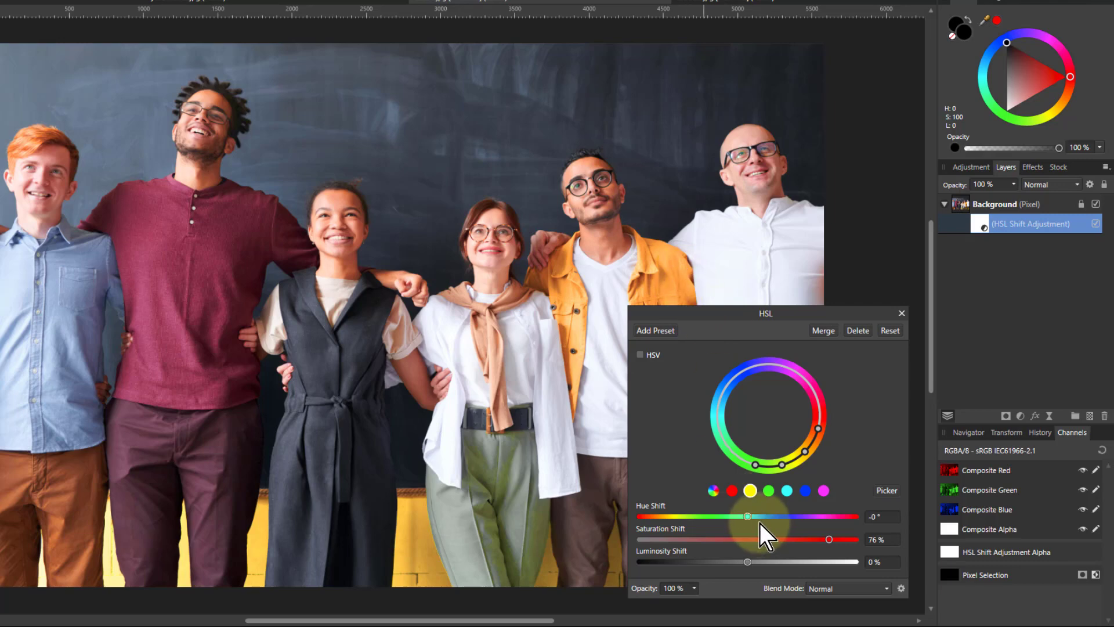
{"action": "left_click", "coordinate": [769, 491]}
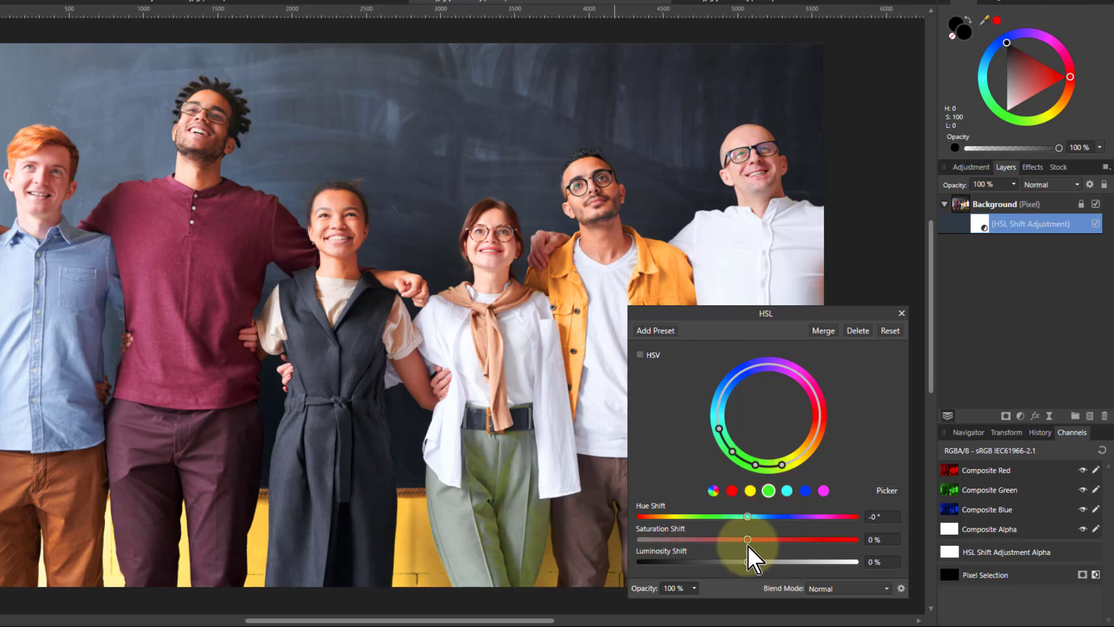
{"action": "left_click_drag", "start_coordinate": [748, 545], "coordinate": [822, 542]}
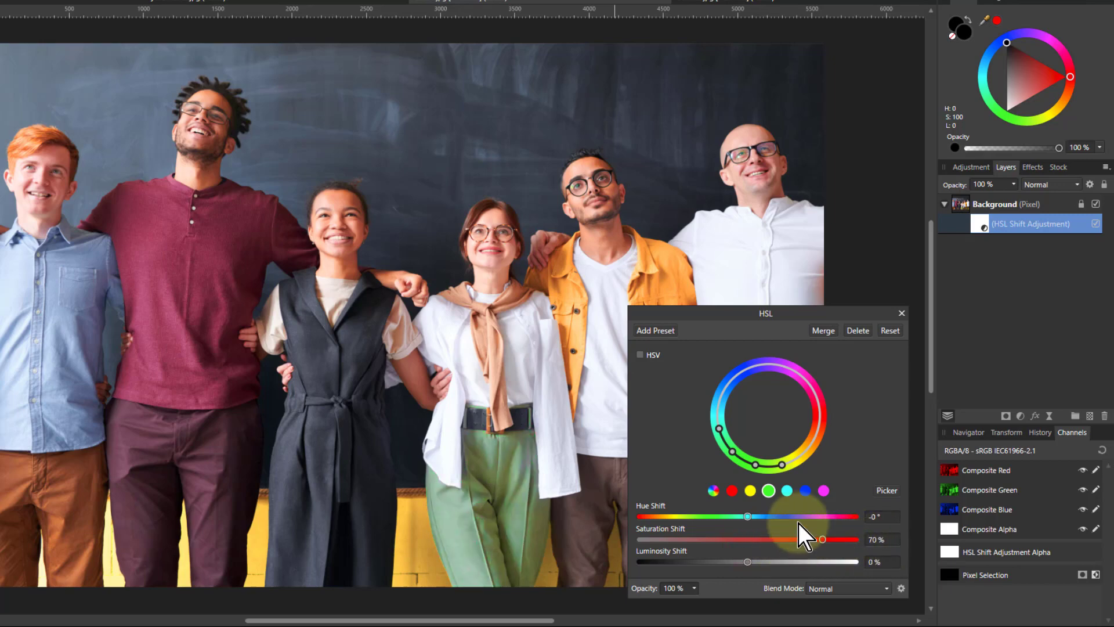
{"action": "left_click", "coordinate": [788, 492]}
{"action": "left_click_drag", "start_coordinate": [748, 539], "coordinate": [806, 538]}
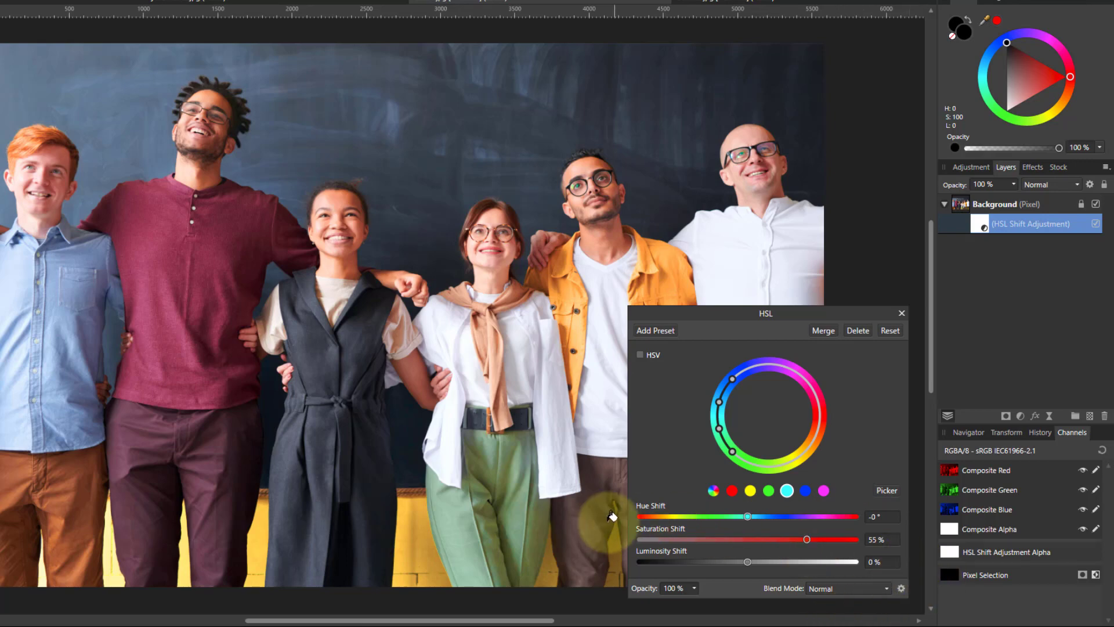
{"action": "left_click", "coordinate": [891, 331]}
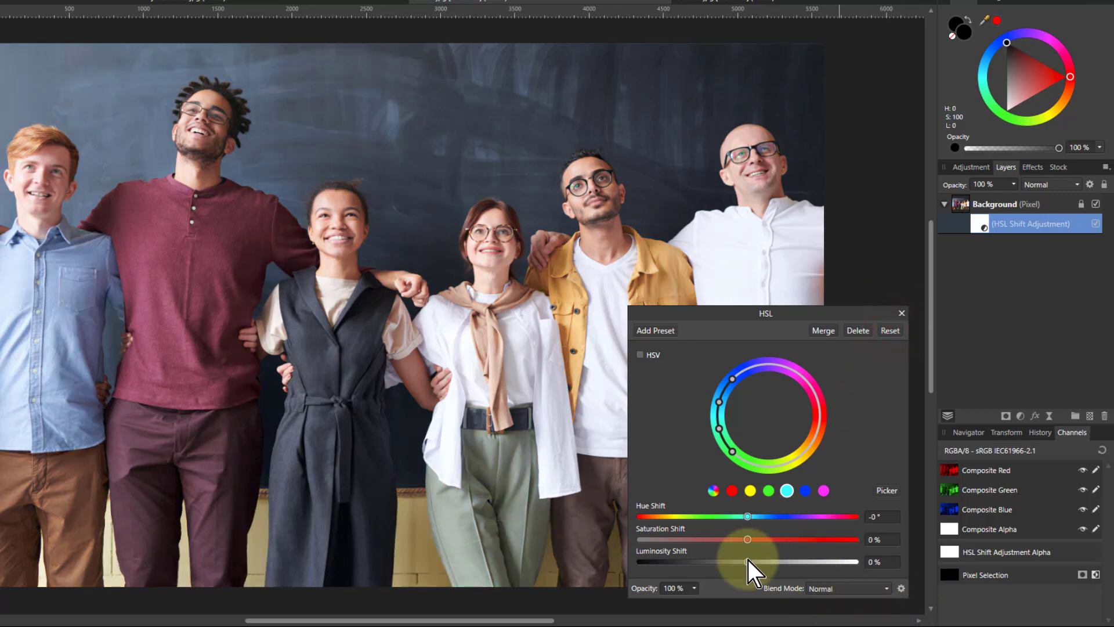
Step: Set the HSL saturation shift to 67% for all colours and -54% for reds, and close the adjustment
{"action": "left_click", "coordinate": [714, 492]}
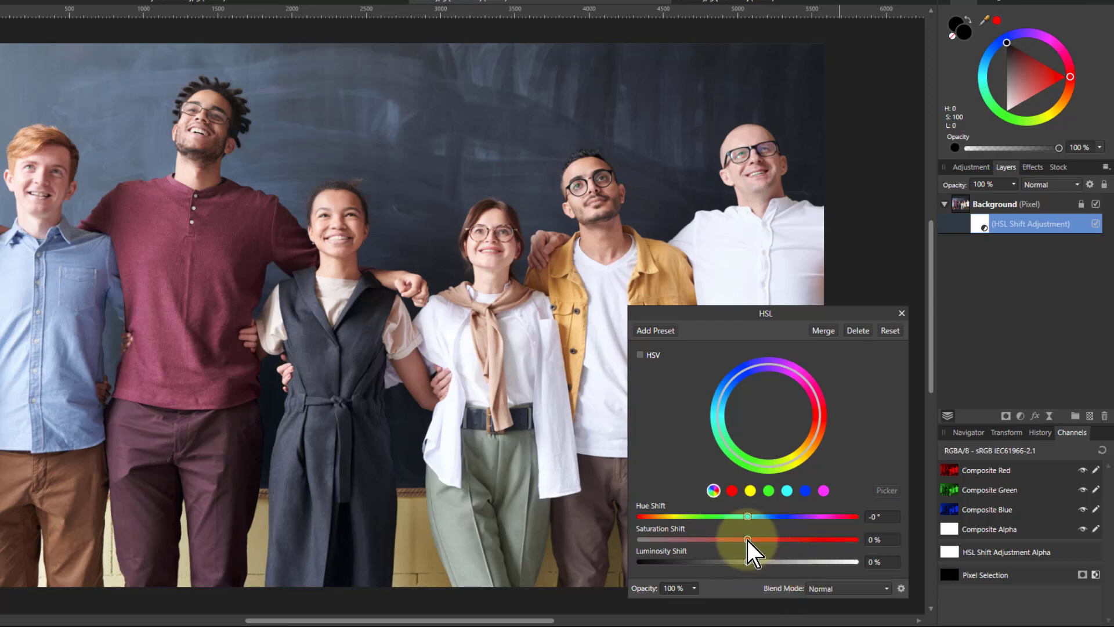
{"action": "left_click_drag", "start_coordinate": [746, 541], "coordinate": [820, 541]}
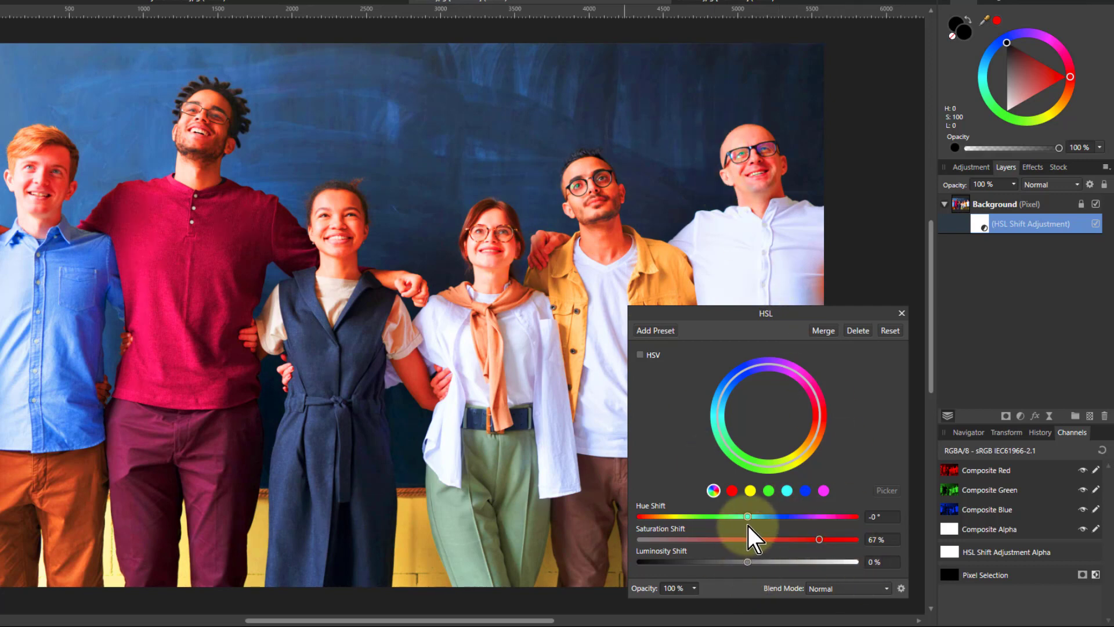
{"action": "left_click", "coordinate": [732, 491]}
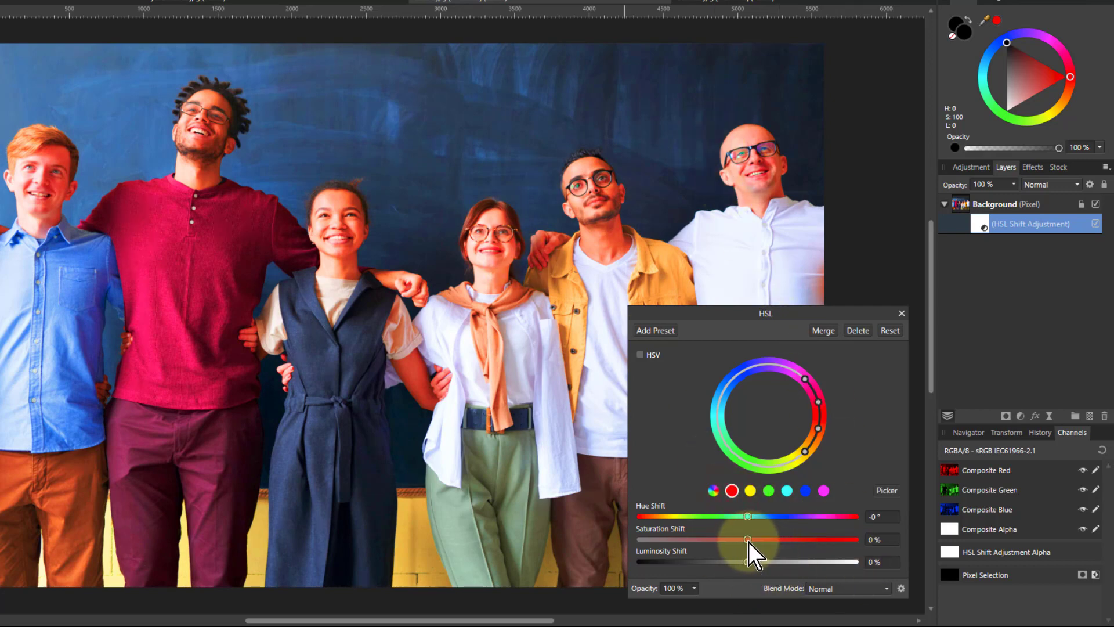
{"action": "left_click_drag", "start_coordinate": [748, 542], "coordinate": [690, 548]}
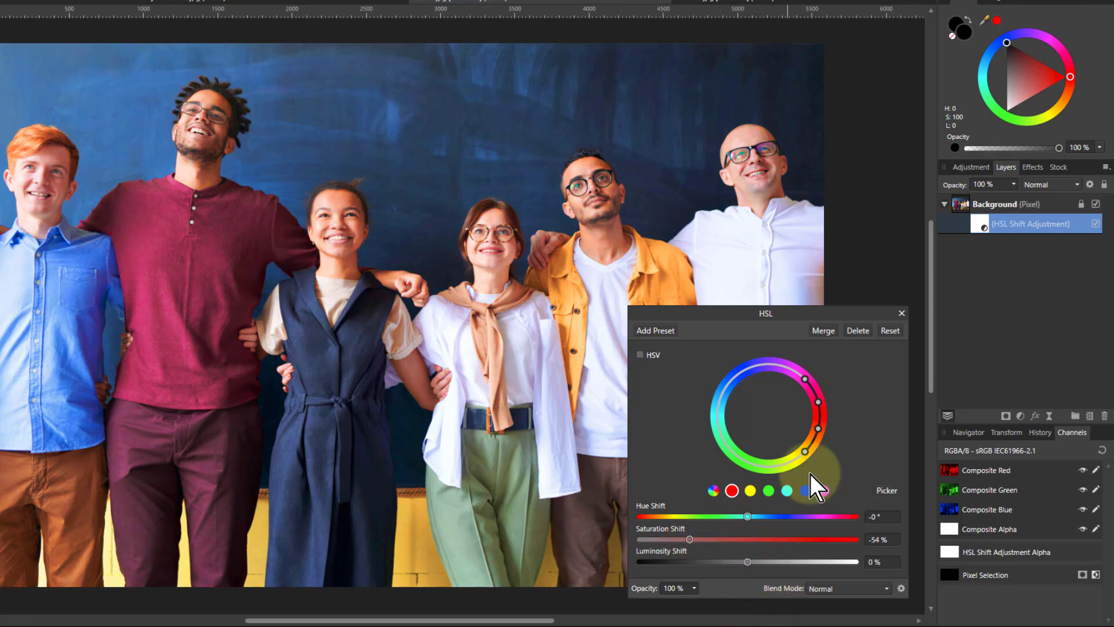
{"action": "left_click", "coordinate": [901, 313]}
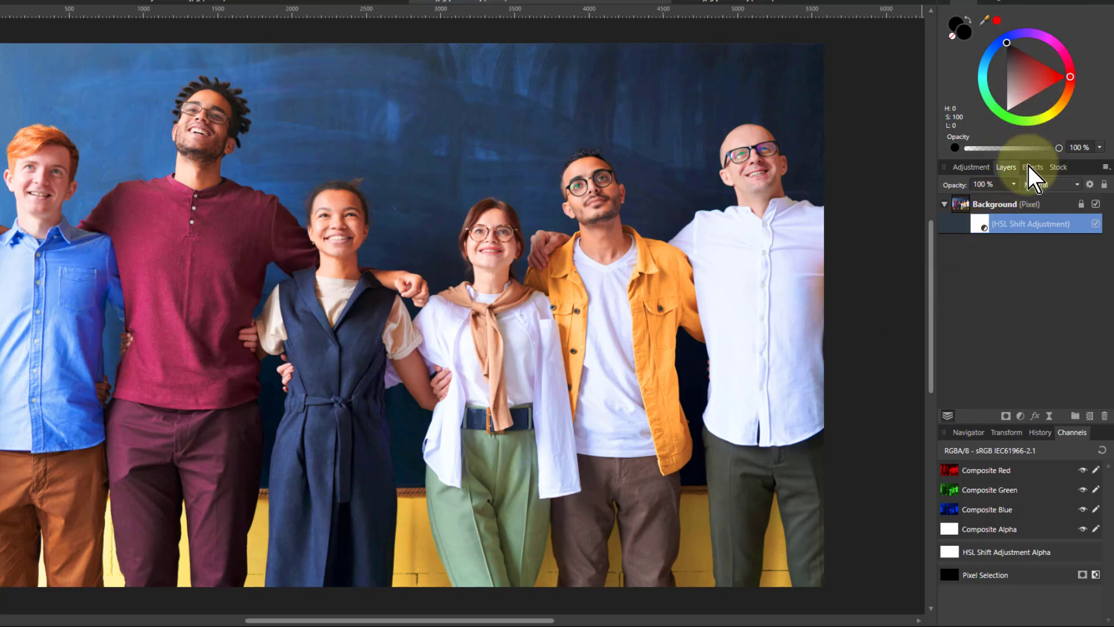
Step: Add a live Gaussian Blur to the Background layer with a 0.4 px radius and Preserve Alpha enabled
{"action": "left_click", "coordinate": [976, 205]}
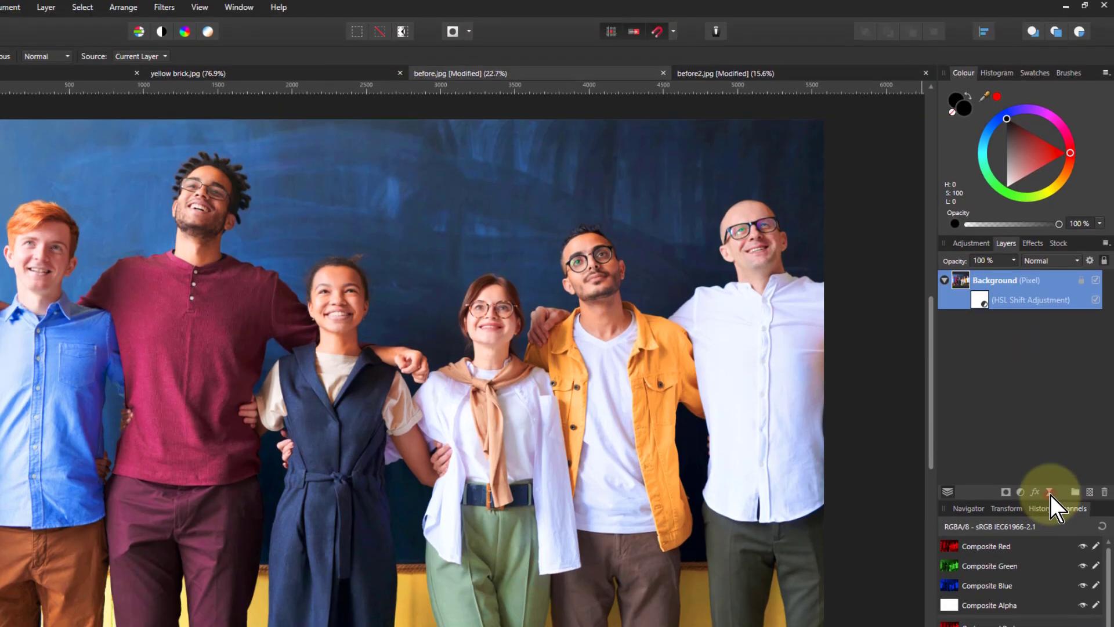
{"action": "left_click", "coordinate": [1049, 492]}
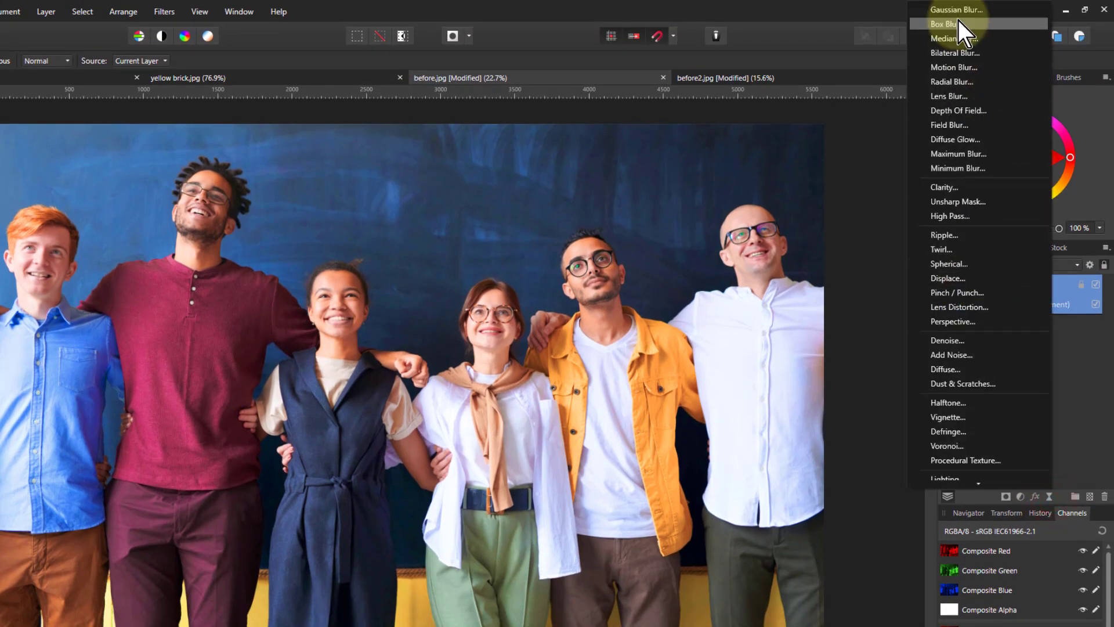
{"action": "left_click", "coordinate": [953, 10]}
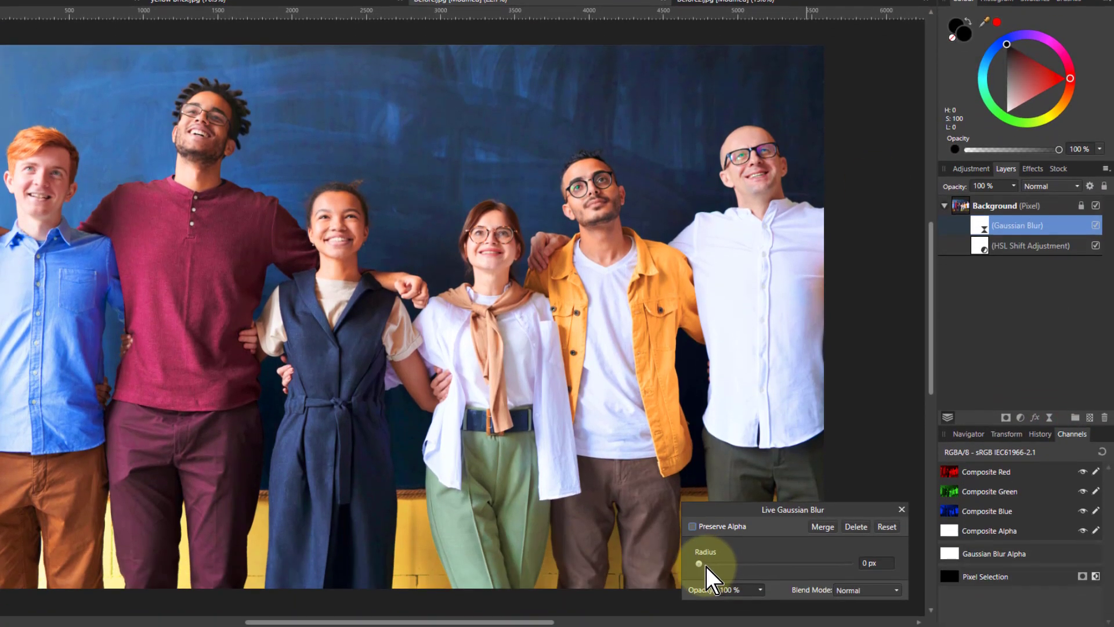
{"action": "mouse_move", "coordinate": [699, 563]}
{"action": "left_mouse_down"}
{"action": "mouse_move", "coordinate": [741, 563]}
{"action": "mouse_move", "coordinate": [713, 565]}
{"action": "left_mouse_up"}
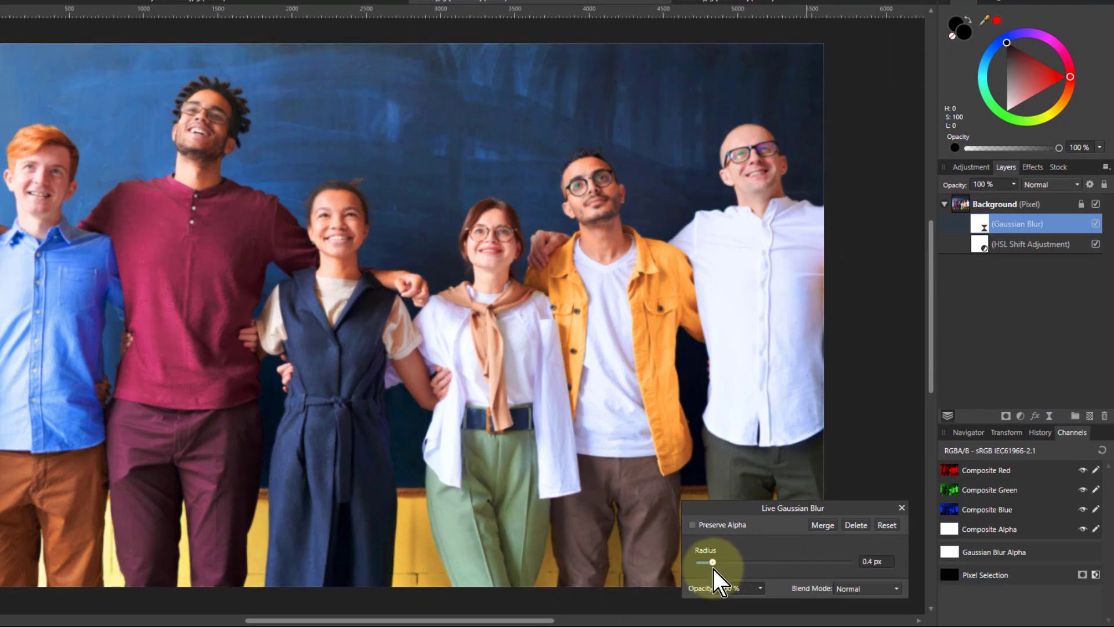
{"action": "left_click", "coordinate": [692, 525]}
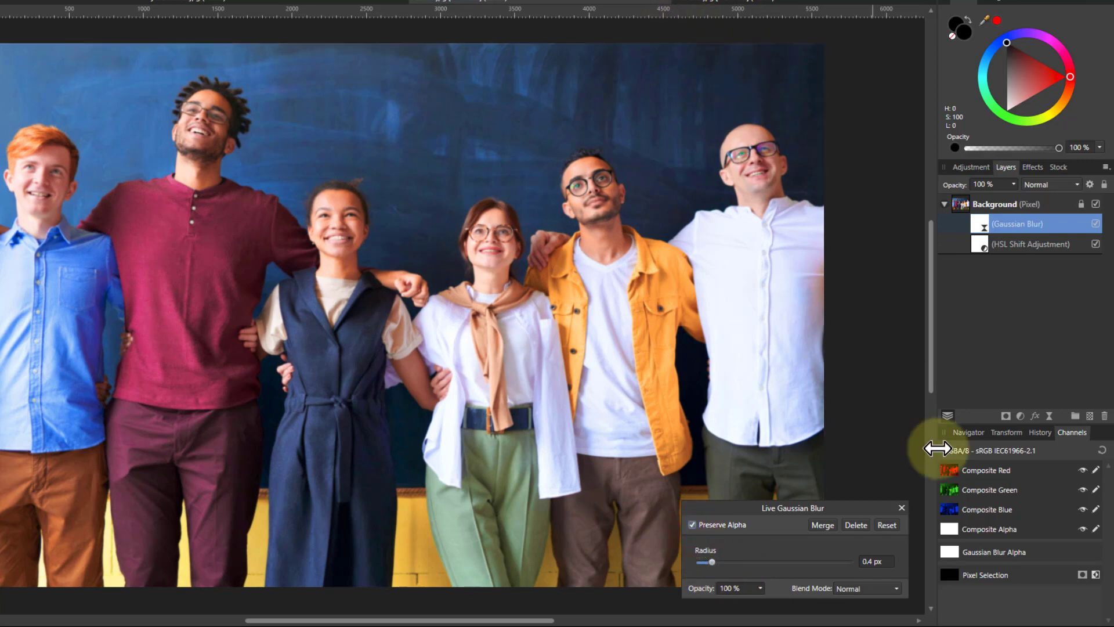
Step: Add a live Add Noise filter to the Background layer with Gaussian monochromatic noise at 13% intensity
{"action": "left_click", "coordinate": [962, 204]}
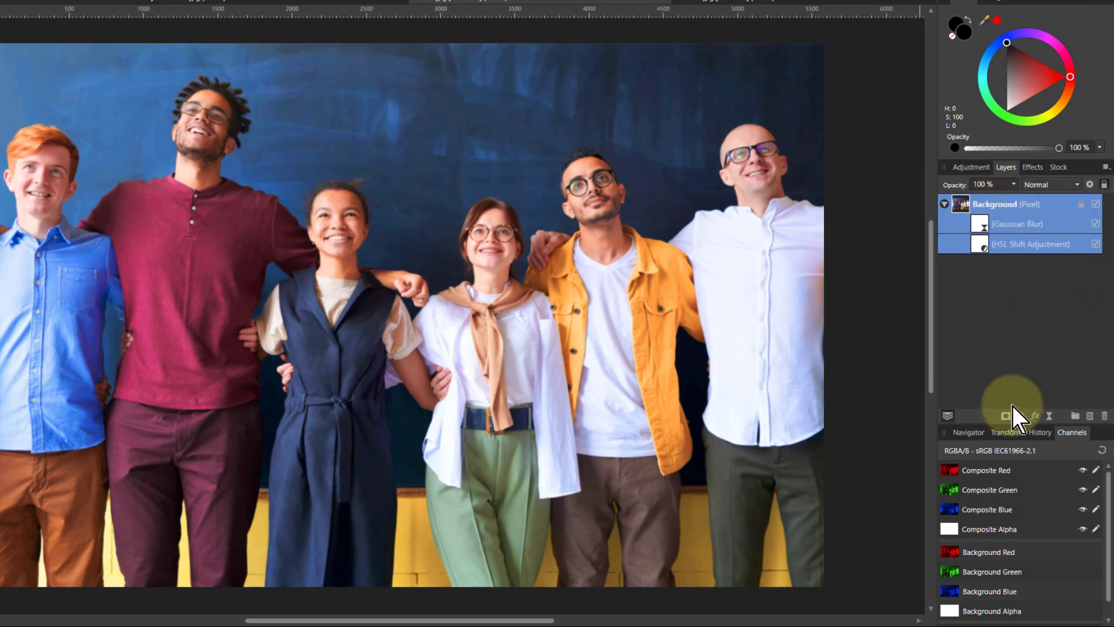
{"action": "left_click", "coordinate": [1050, 415]}
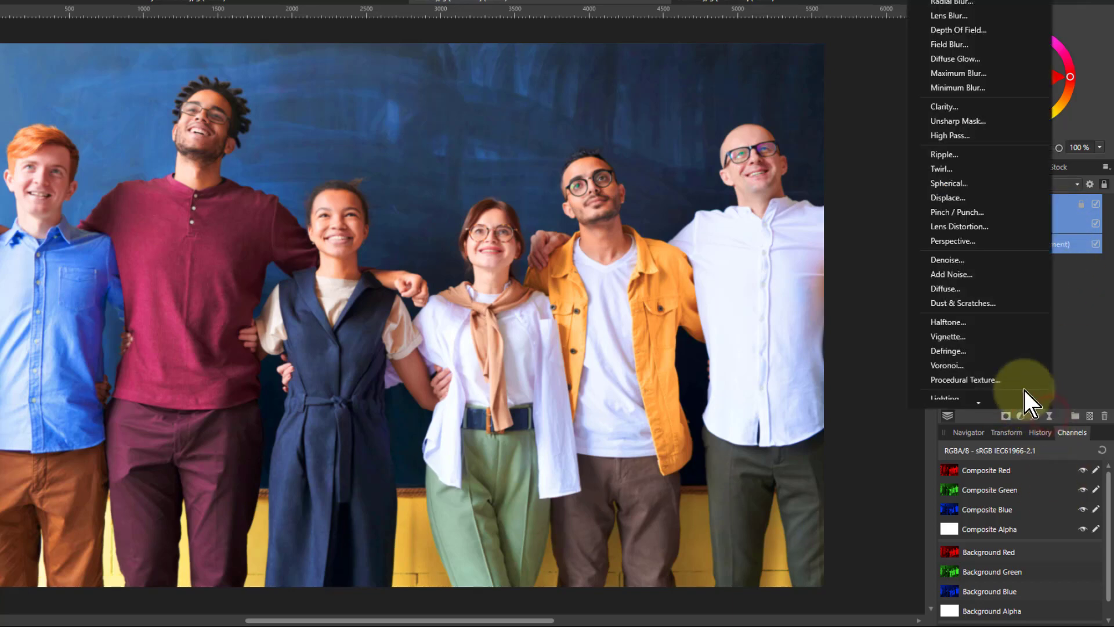
{"action": "left_click", "coordinate": [959, 279]}
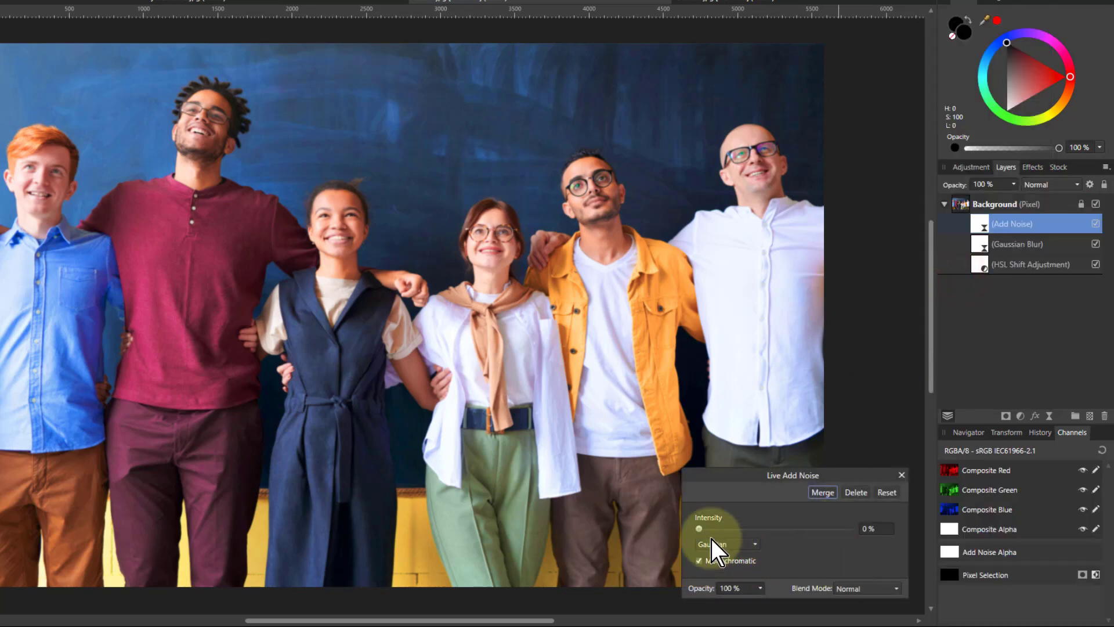
{"action": "left_click_drag", "start_coordinate": [698, 528], "coordinate": [736, 528]}
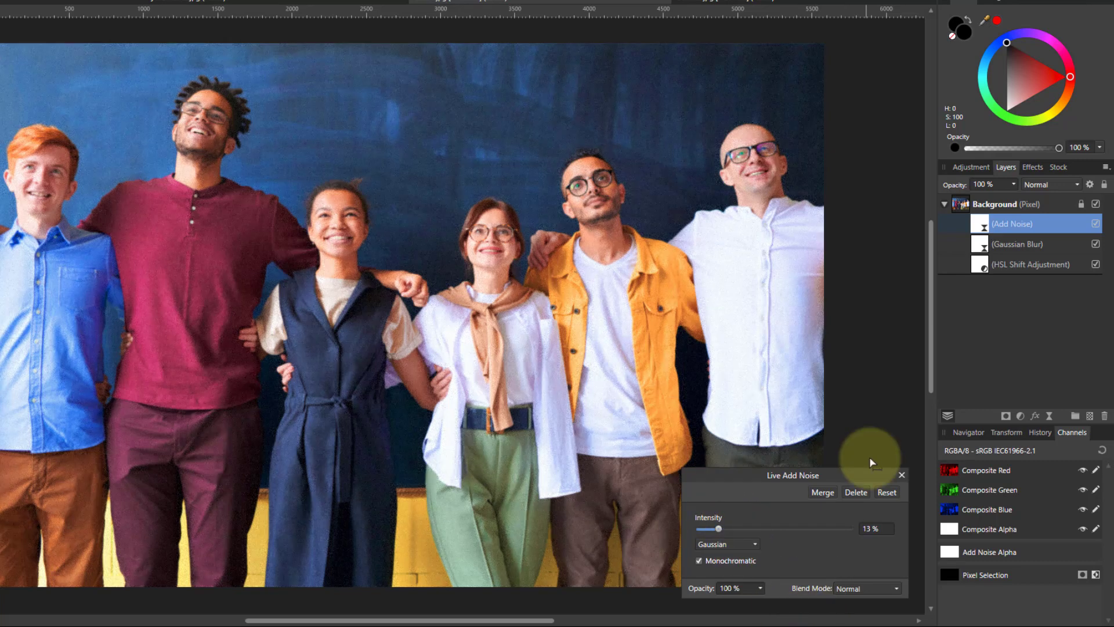
{"action": "left_click", "coordinate": [901, 474]}
Step: Add a Curves adjustment to the Background layer, lifting the black point and pulling the shadows and midtones back to the diagonal
{"action": "left_click", "coordinate": [965, 205]}
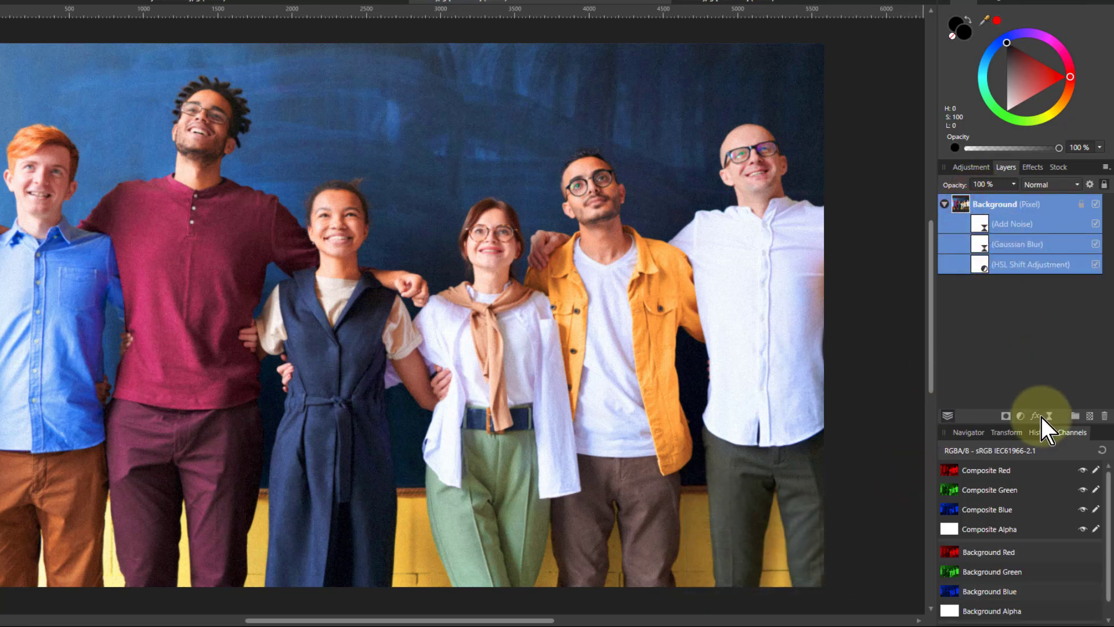
{"action": "left_click", "coordinate": [1019, 416]}
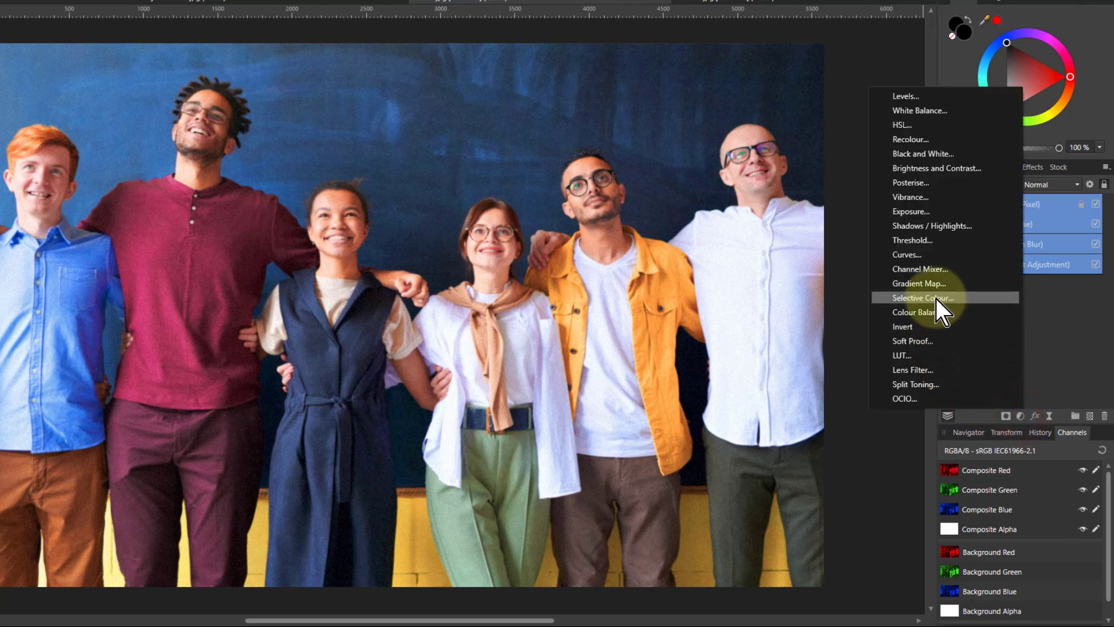
{"action": "left_click", "coordinate": [917, 259]}
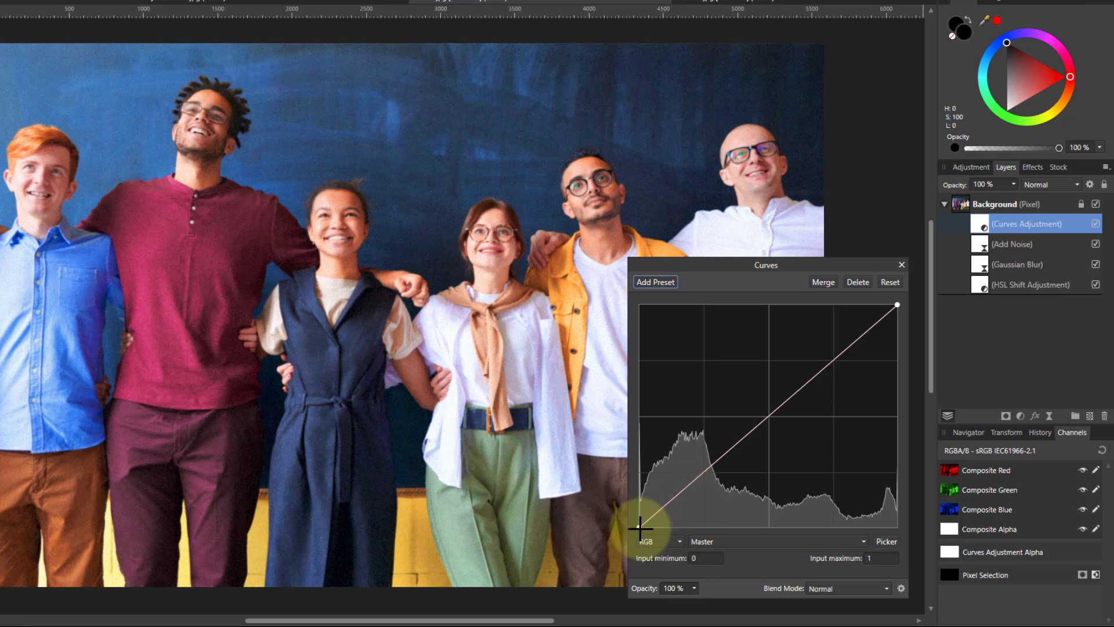
{"action": "left_click_drag", "start_coordinate": [638, 528], "coordinate": [637, 502]}
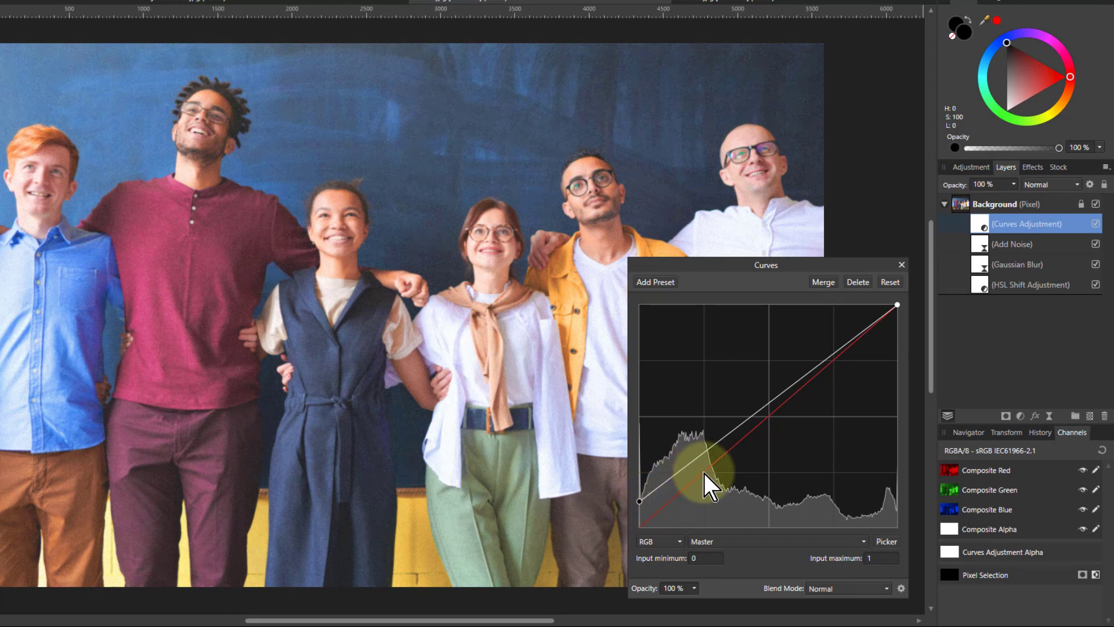
{"action": "left_click_drag", "start_coordinate": [704, 455], "coordinate": [702, 474]}
{"action": "left_click_drag", "start_coordinate": [793, 409], "coordinate": [769, 419]}
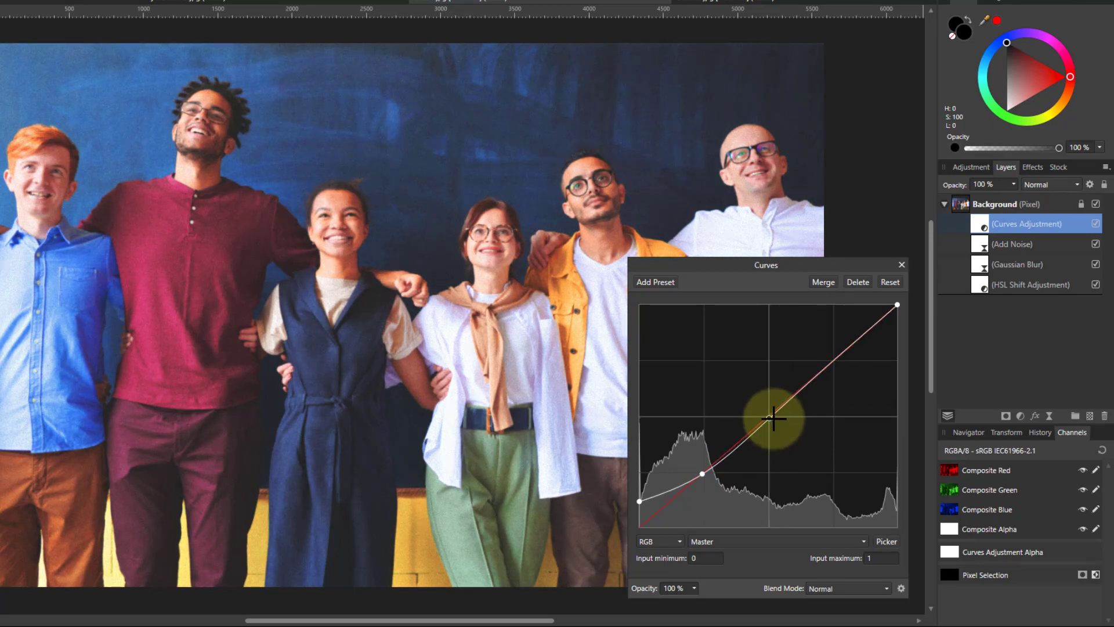
Step: Compare the photo with the Curves adjustment off and on, and lower the curve's raised black point slightly
{"action": "left_click", "coordinate": [1095, 224]}
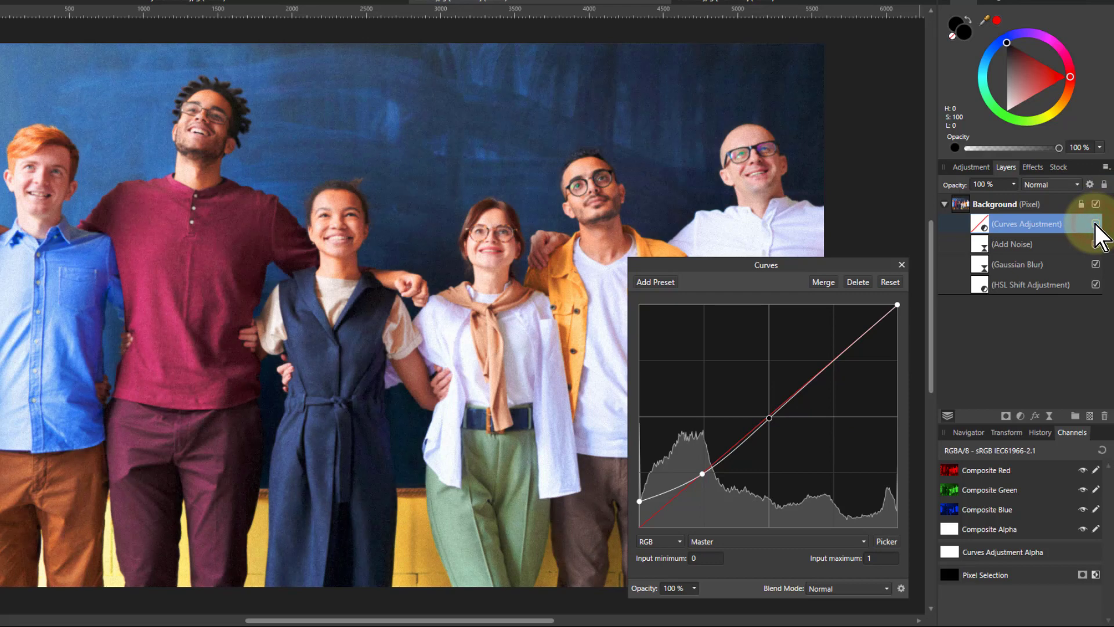
{"action": "left_click", "coordinate": [1094, 224]}
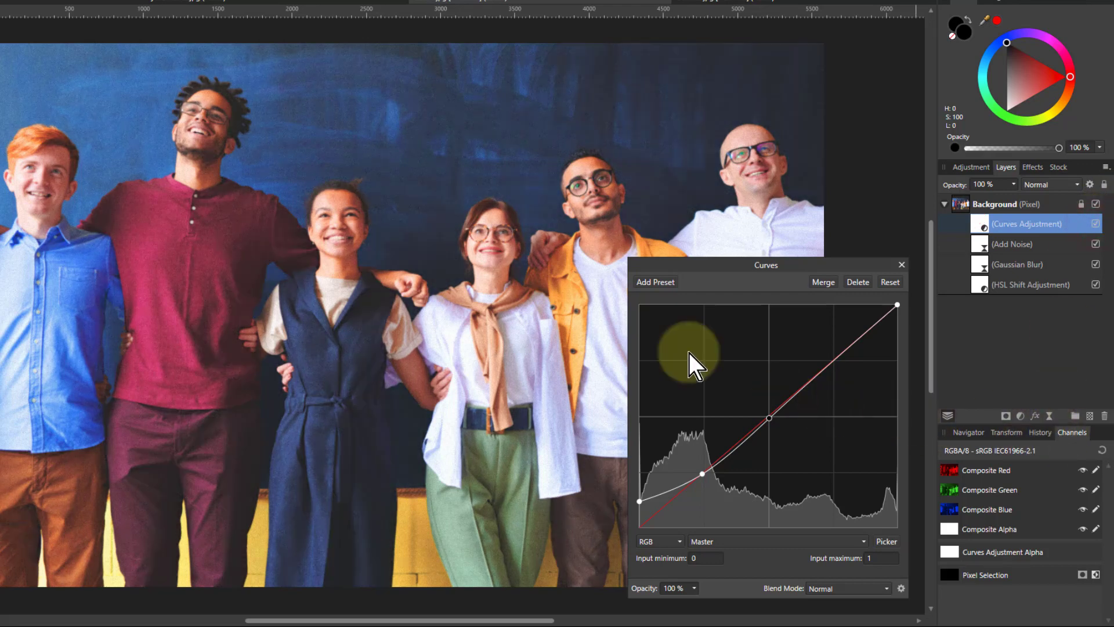
{"action": "left_click_drag", "start_coordinate": [640, 502], "coordinate": [638, 510]}
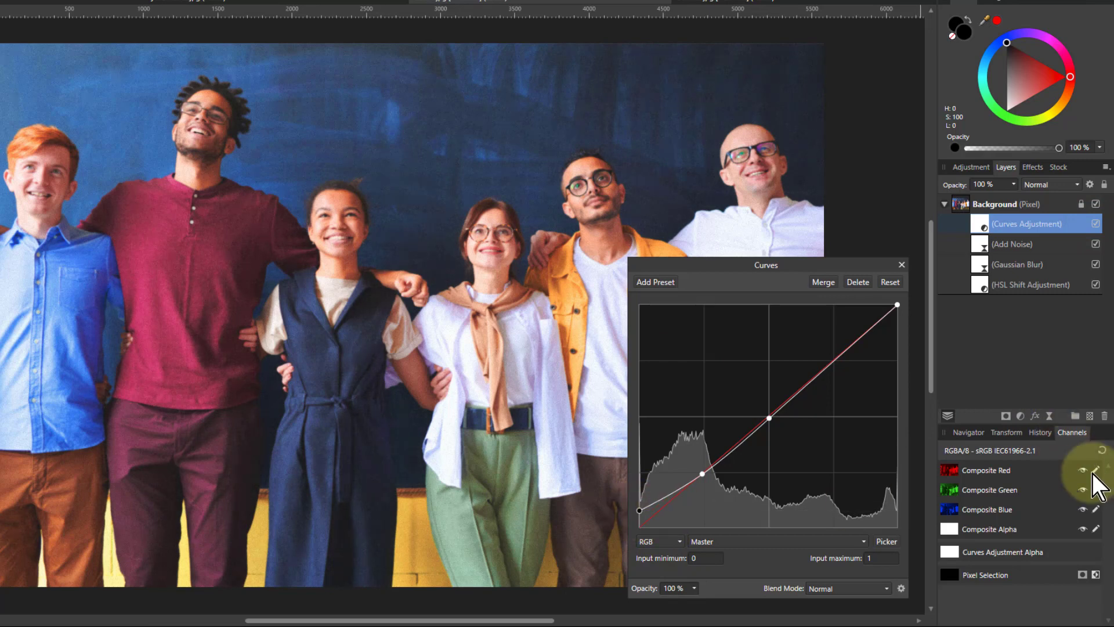
Step: Add a live Vignette filter to the Background layer with exposure -2.991, hardness 49%, scale 170% and shape 63%
{"action": "left_click", "coordinate": [960, 205]}
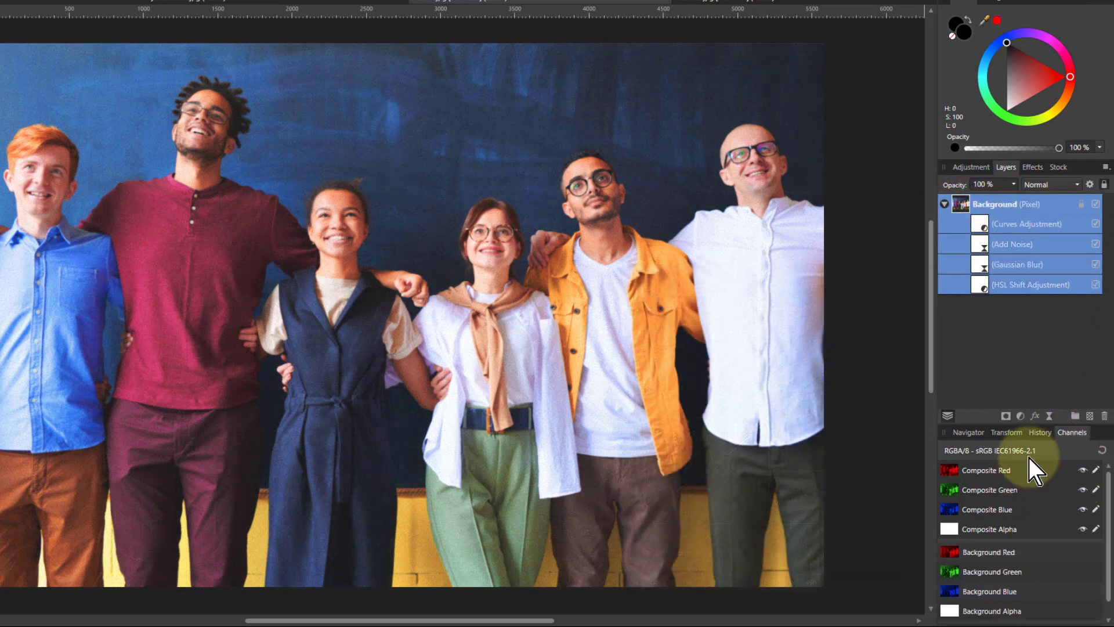
{"action": "left_click", "coordinate": [1050, 416]}
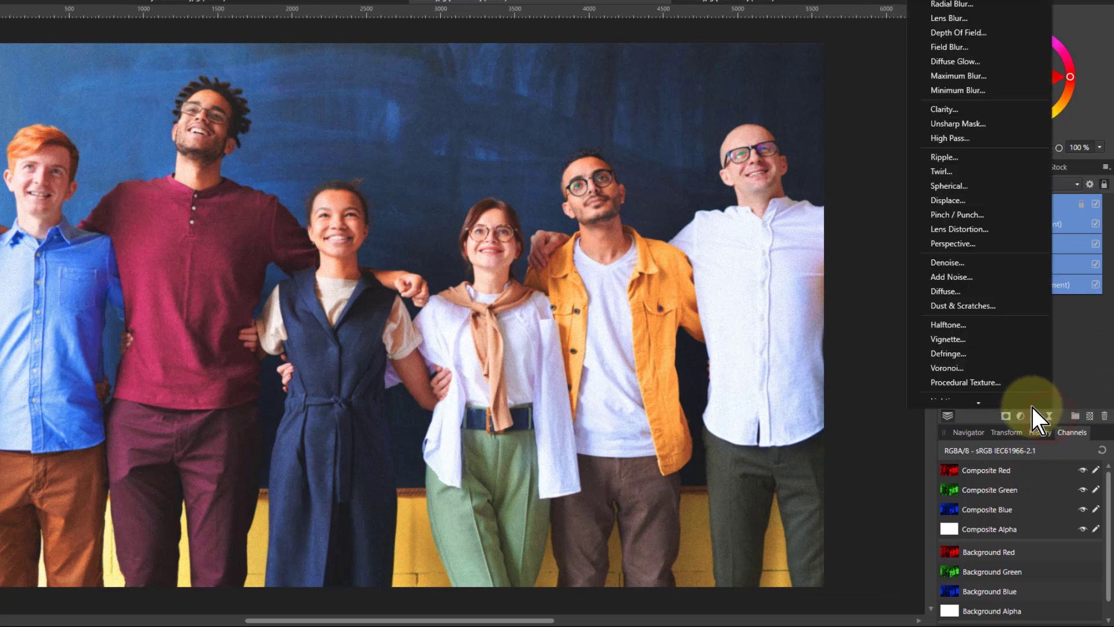
{"action": "left_click", "coordinate": [979, 335]}
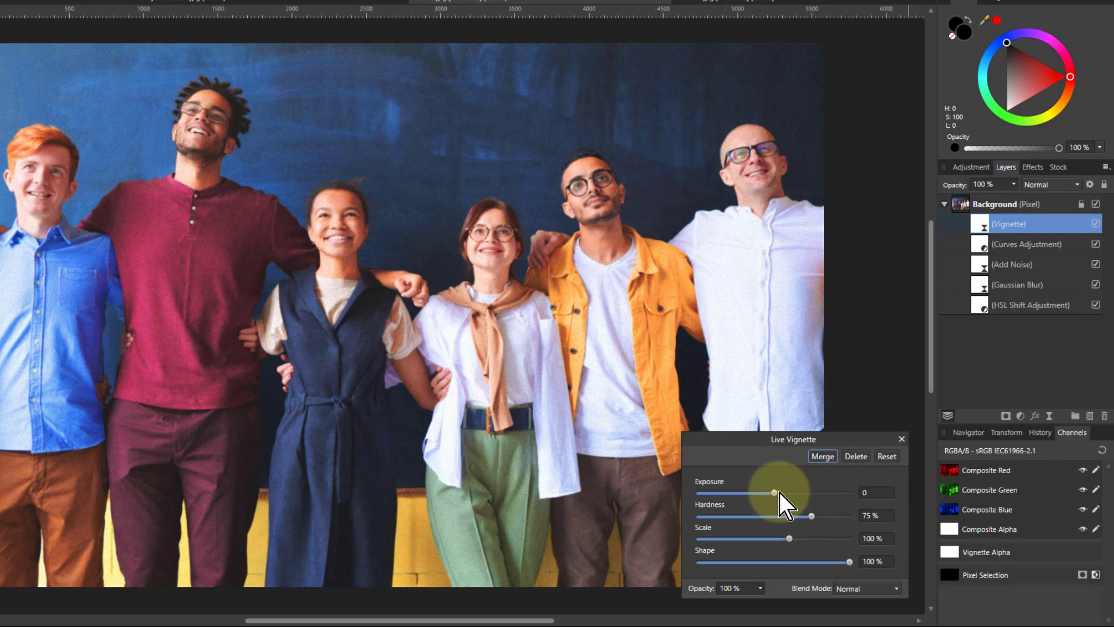
{"action": "left_click_drag", "start_coordinate": [773, 493], "coordinate": [626, 501]}
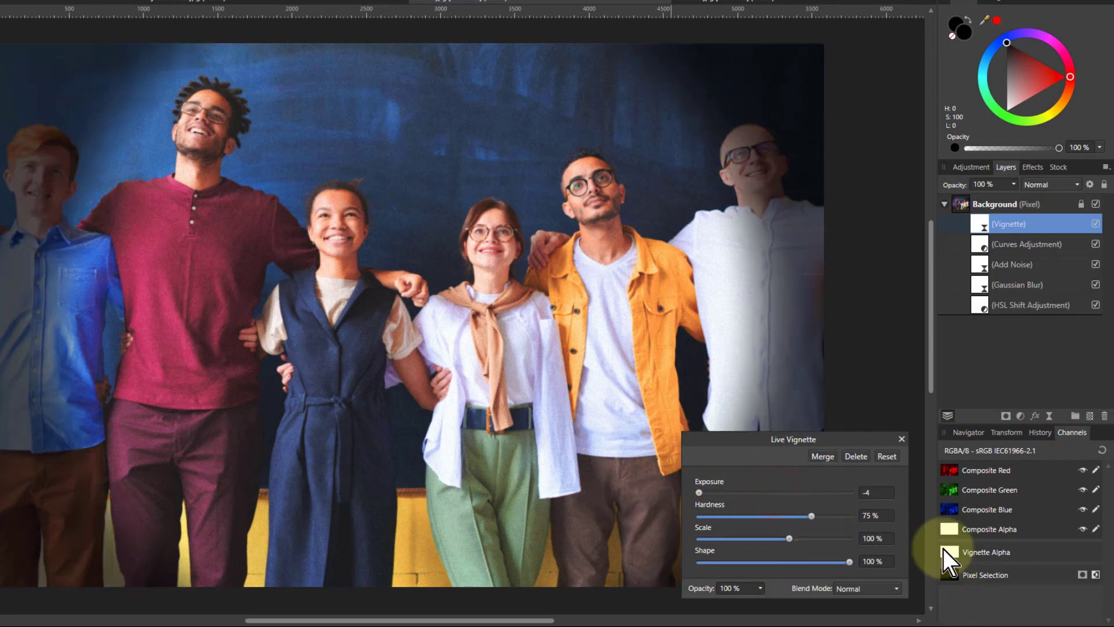
{"action": "left_click_drag", "start_coordinate": [861, 564], "coordinate": [795, 566]}
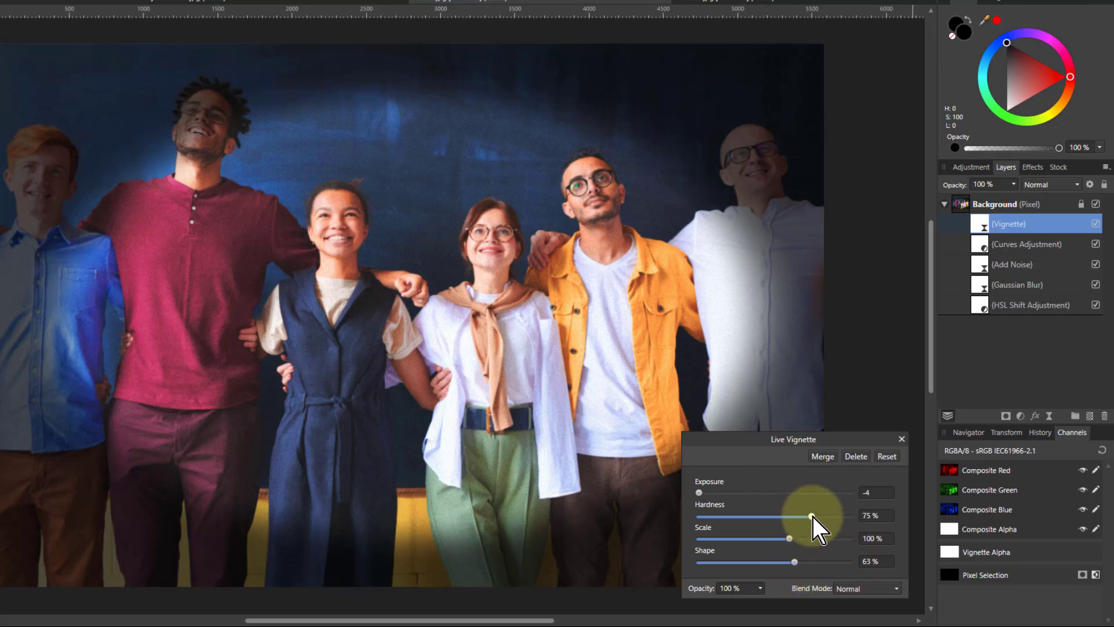
{"action": "left_click_drag", "start_coordinate": [812, 517], "coordinate": [809, 541]}
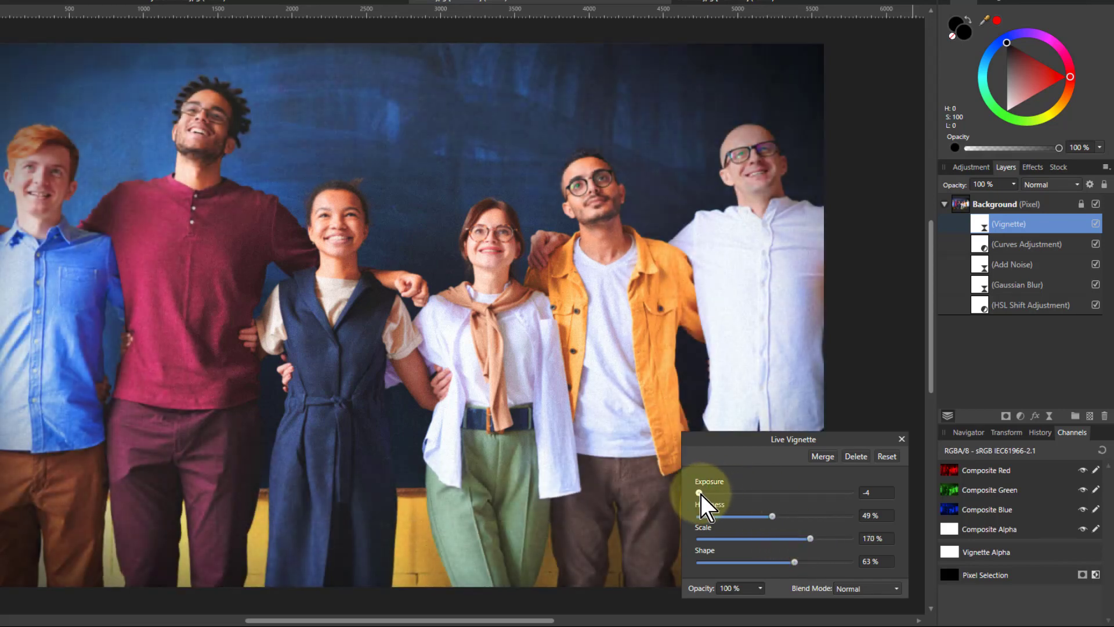
{"action": "mouse_move", "coordinate": [701, 494]}
{"action": "left_mouse_down"}
{"action": "mouse_move", "coordinate": [729, 494]}
{"action": "mouse_move", "coordinate": [718, 495]}
{"action": "left_mouse_up"}
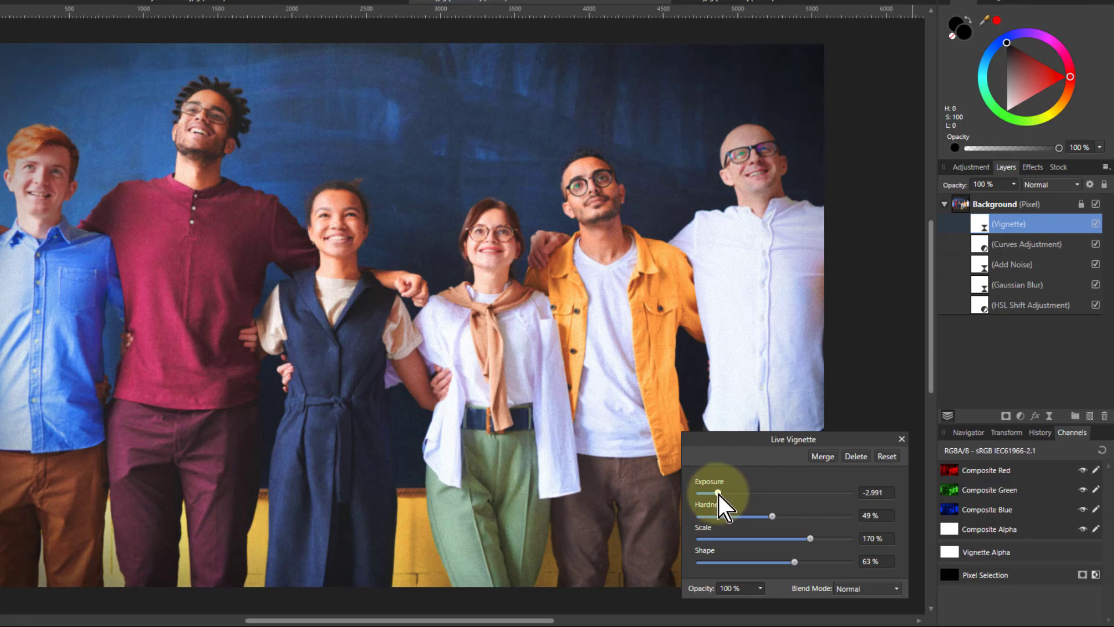
{"action": "left_click", "coordinate": [901, 439]}
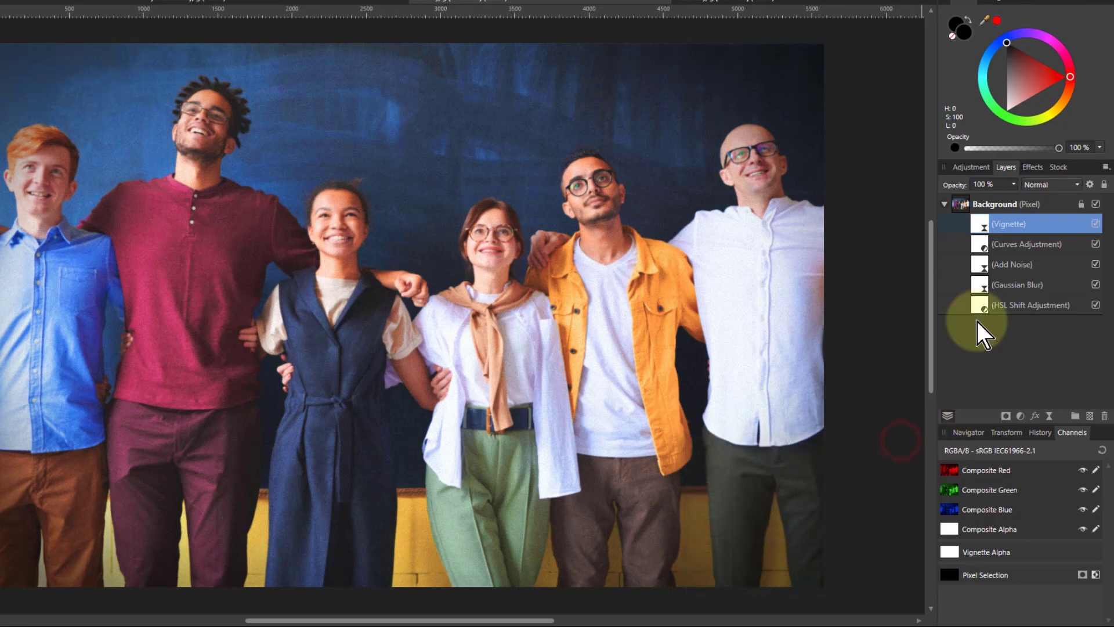
Step: Compare the group photo's earlier states with the finished look by moving through its history
{"action": "left_click", "coordinate": [1047, 433]}
{"action": "mouse_move", "coordinate": [1102, 451]}
{"action": "left_mouse_down"}
{"action": "mouse_move", "coordinate": [885, 452]}
{"action": "mouse_move", "coordinate": [1103, 450]}
{"action": "left_mouse_up"}
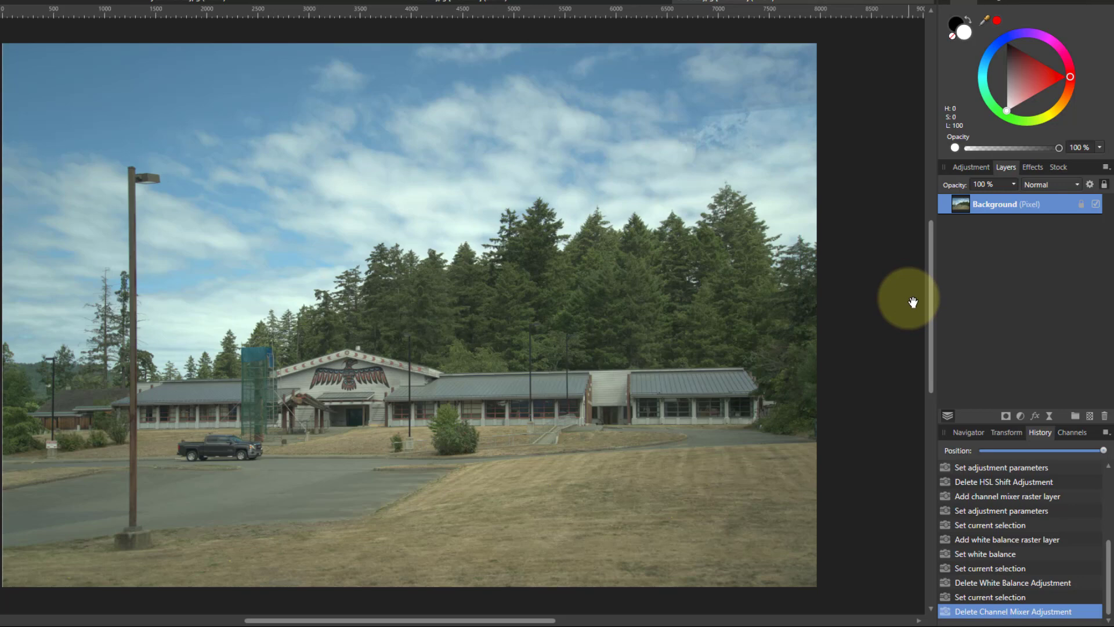
Step: Add a Channel Mixer adjustment to the building photo, setting the Red output to 200% red and -50% green with a negative blue contribution
{"action": "left_click", "coordinate": [1020, 416]}
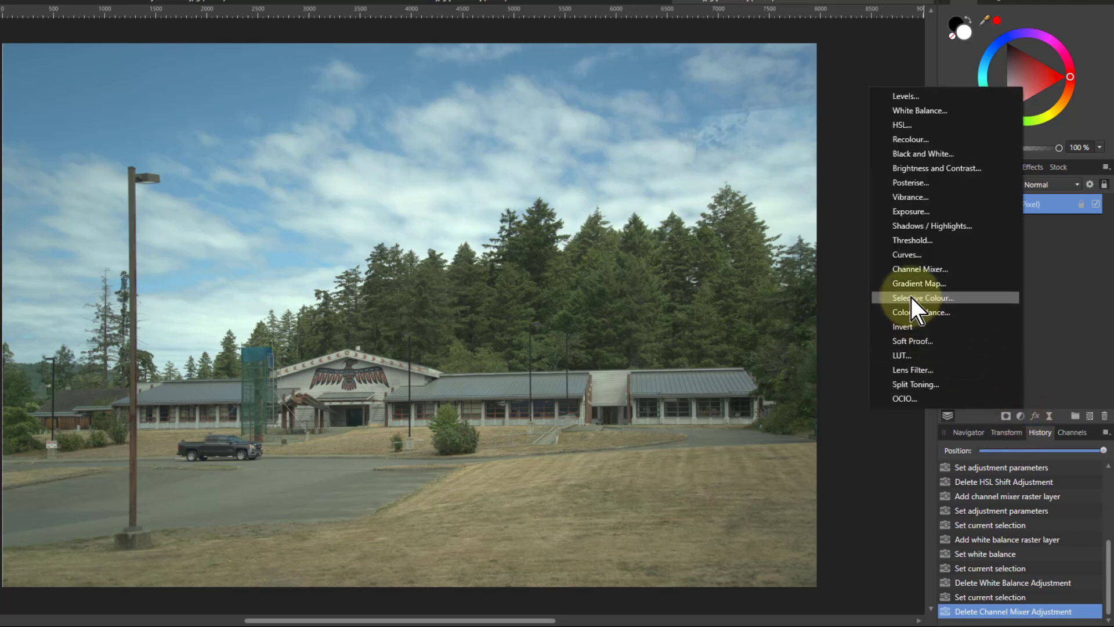
{"action": "left_click", "coordinate": [909, 270]}
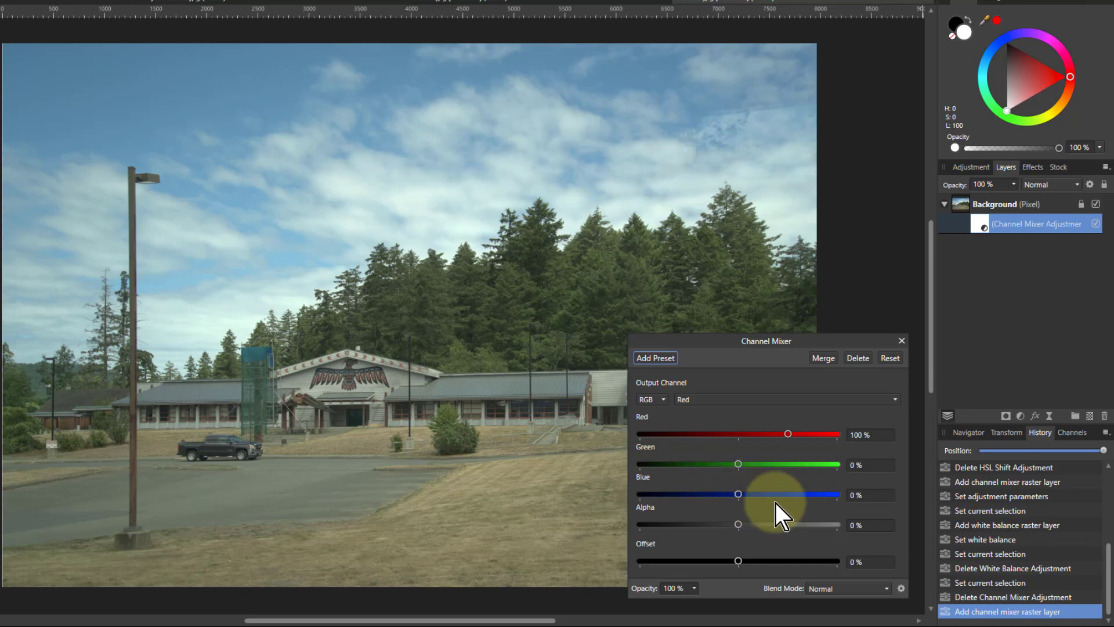
{"action": "left_click", "coordinate": [789, 434]}
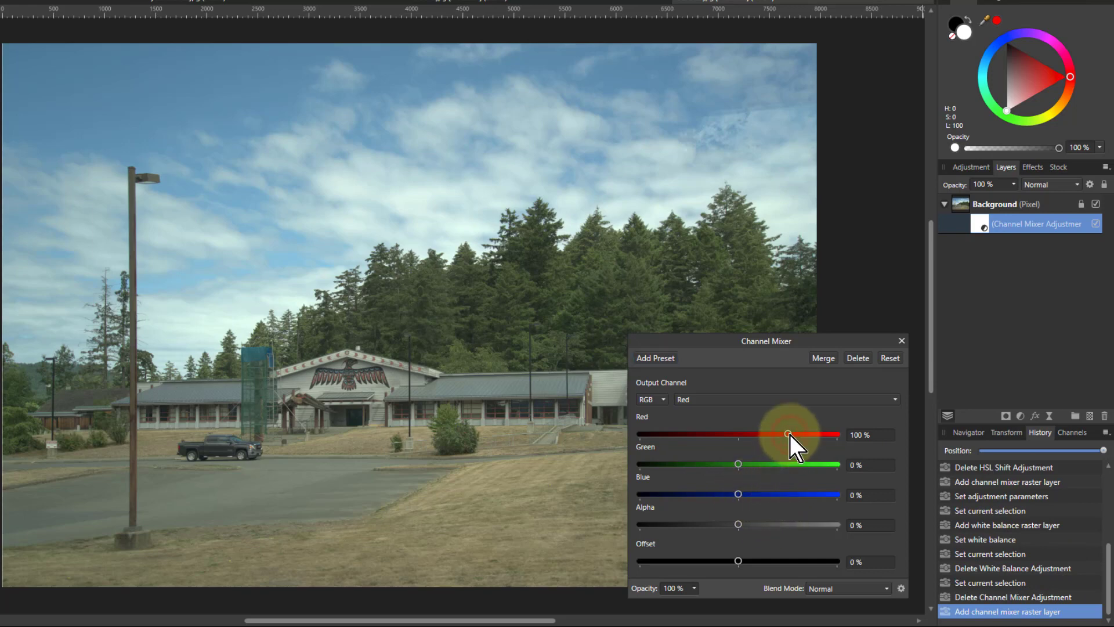
{"action": "left_click_drag", "start_coordinate": [789, 434], "coordinate": [862, 434]}
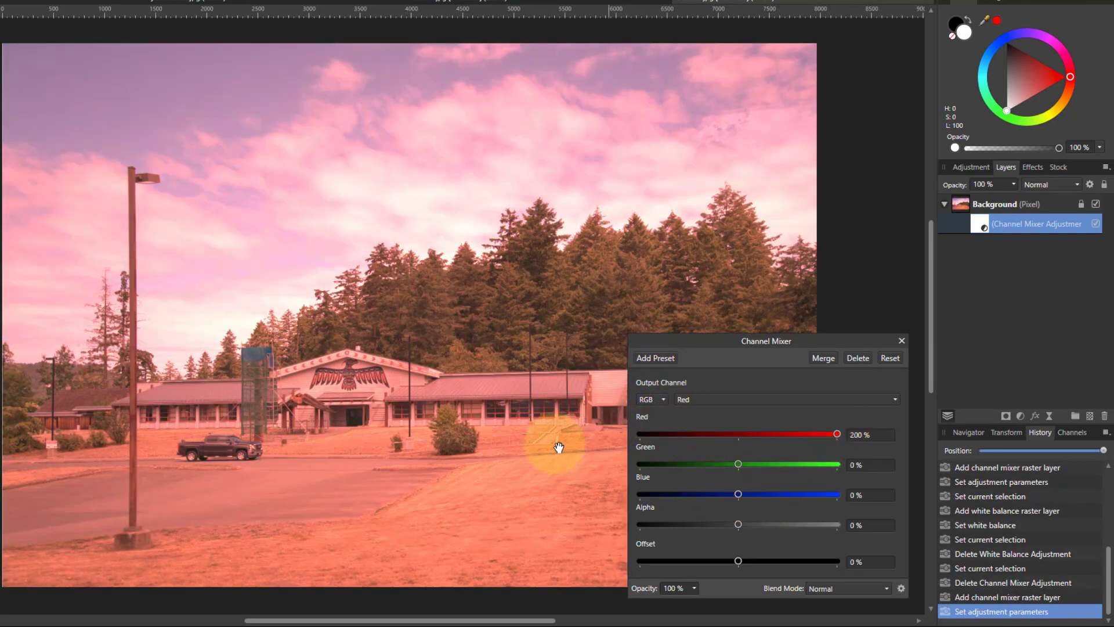
{"action": "left_click", "coordinate": [710, 464]}
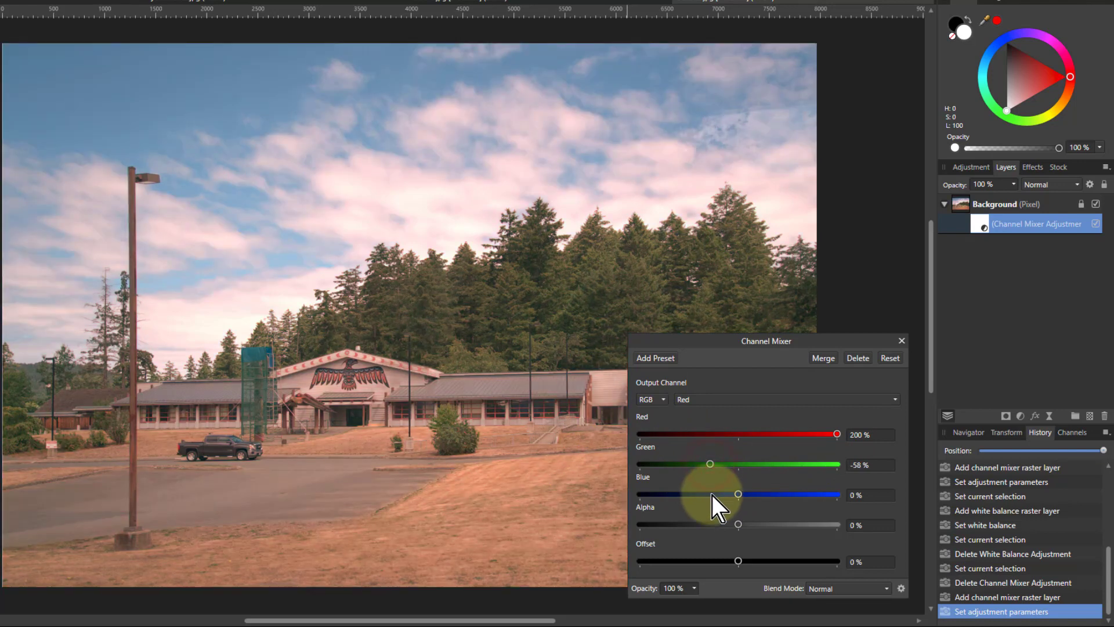
{"action": "left_click", "coordinate": [712, 494]}
{"action": "left_click", "coordinate": [863, 465]}
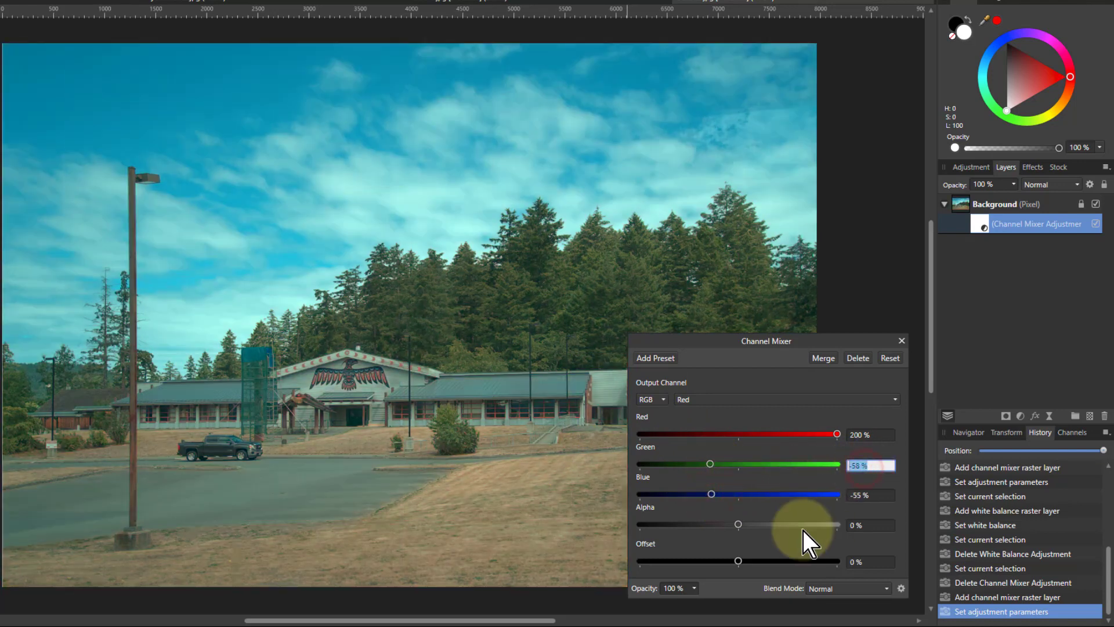
{"action": "type", "text": "-50"}
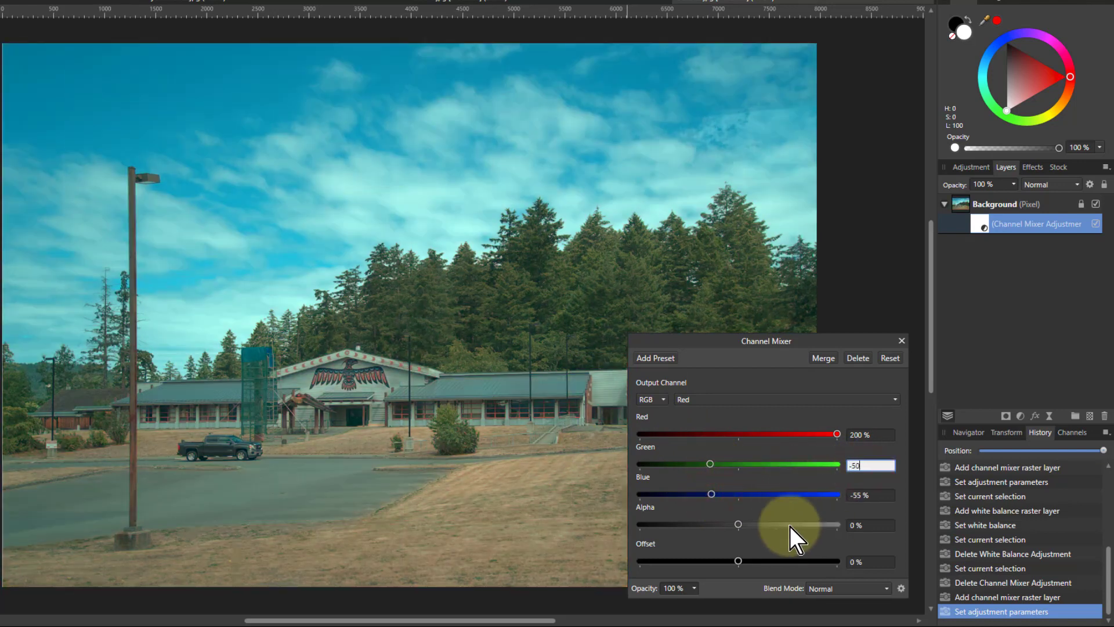
{"action": "left_click", "coordinate": [863, 499]}
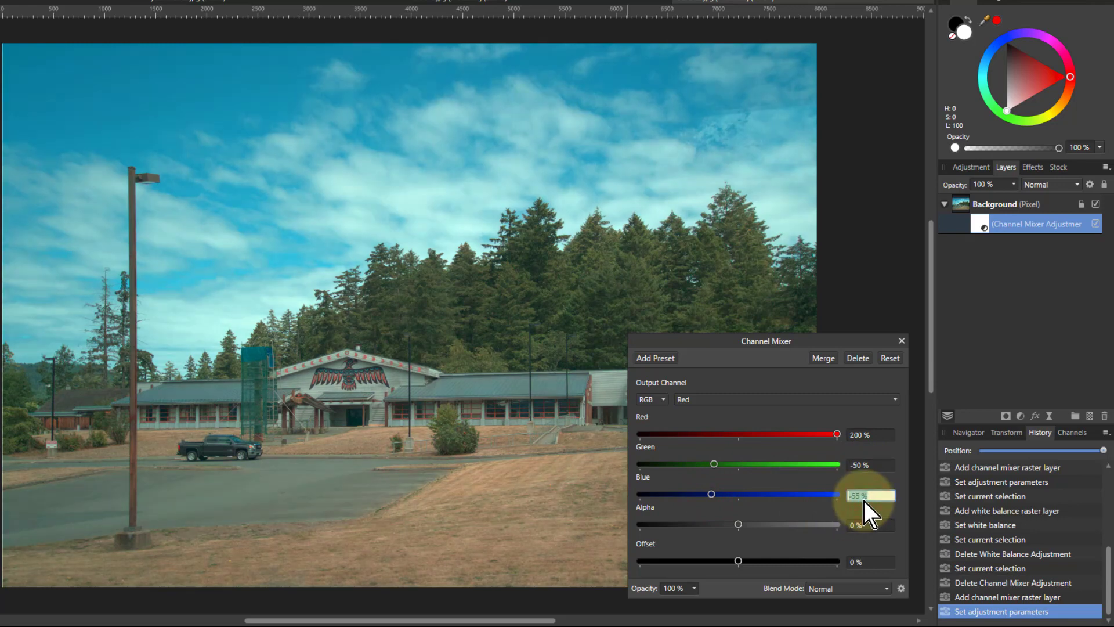
{"action": "key", "text": "Return"}
Step: Set the Channel Mixer's Green output to 200% green, -50% red and -50% blue
{"action": "left_click", "coordinate": [705, 401]}
{"action": "left_click", "coordinate": [698, 427]}
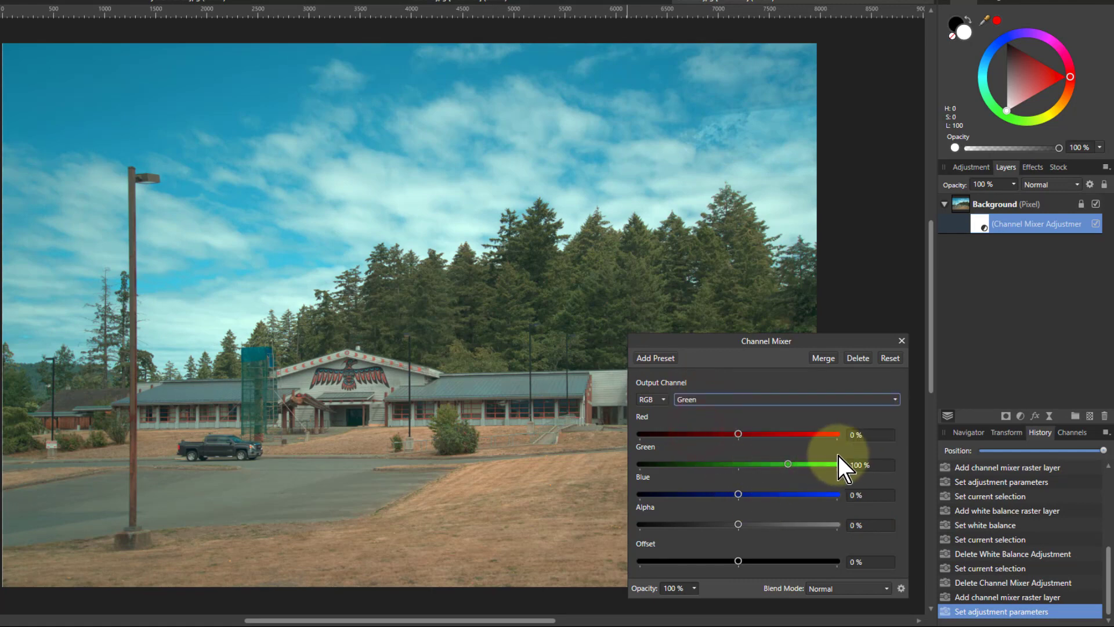
{"action": "left_click_drag", "start_coordinate": [795, 464], "coordinate": [839, 464]}
{"action": "left_click", "coordinate": [873, 436]}
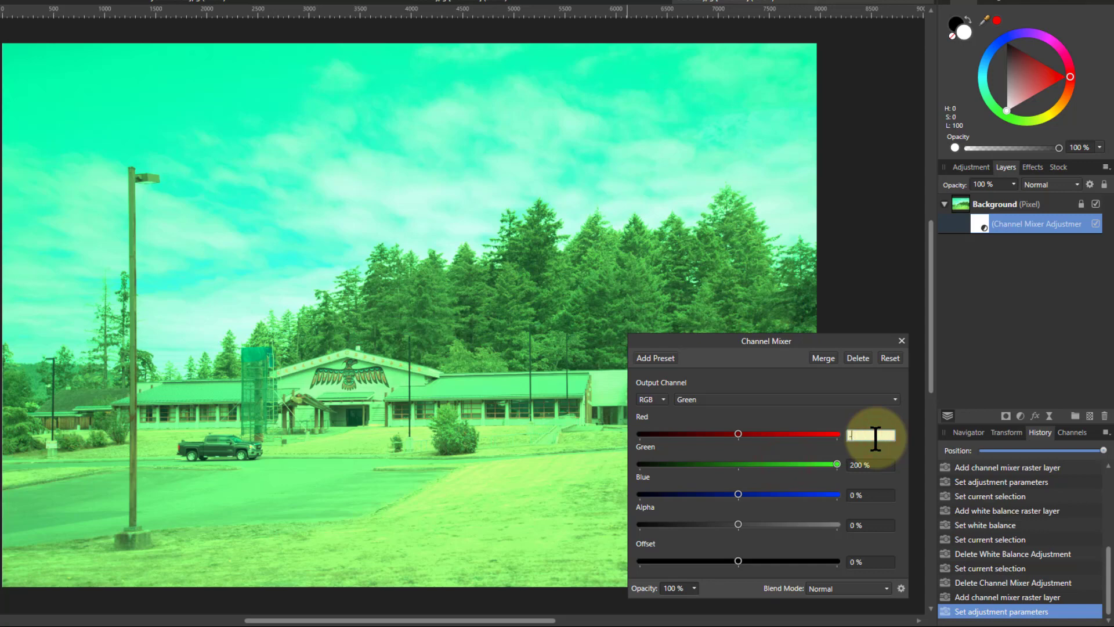
{"action": "type", "text": "-50"}
{"action": "left_click", "coordinate": [863, 494]}
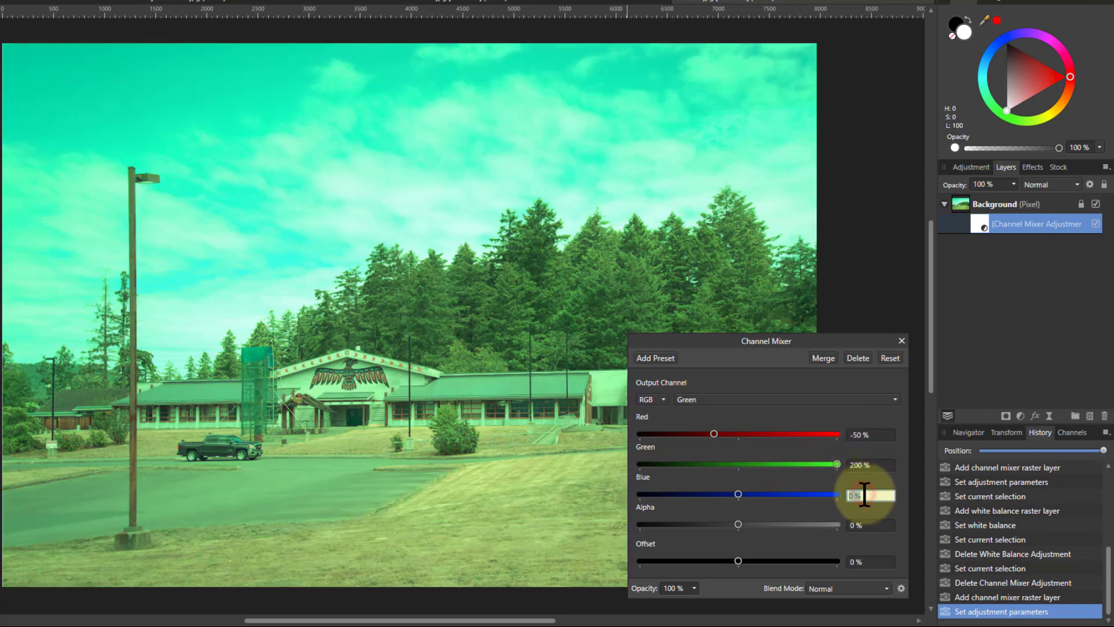
{"action": "type", "text": "-50"}
{"action": "key", "text": "Return"}
Step: Set the Channel Mixer's Blue output to 200% blue, -50% red and -50% green
{"action": "left_click", "coordinate": [744, 402]}
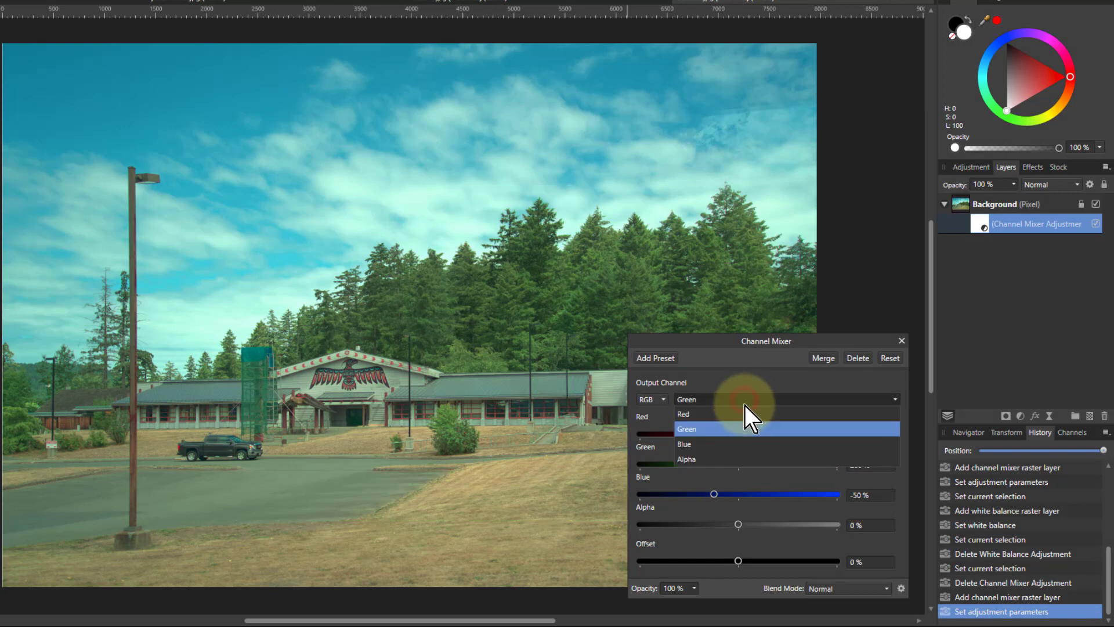
{"action": "left_click", "coordinate": [735, 446]}
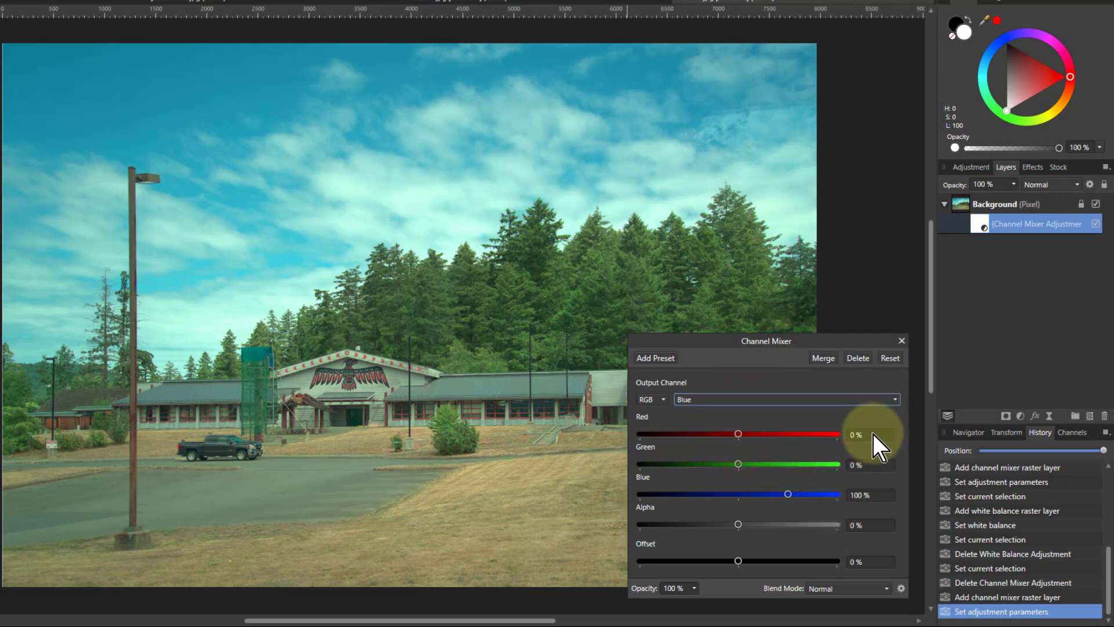
{"action": "left_click_drag", "start_coordinate": [788, 494], "coordinate": [837, 494]}
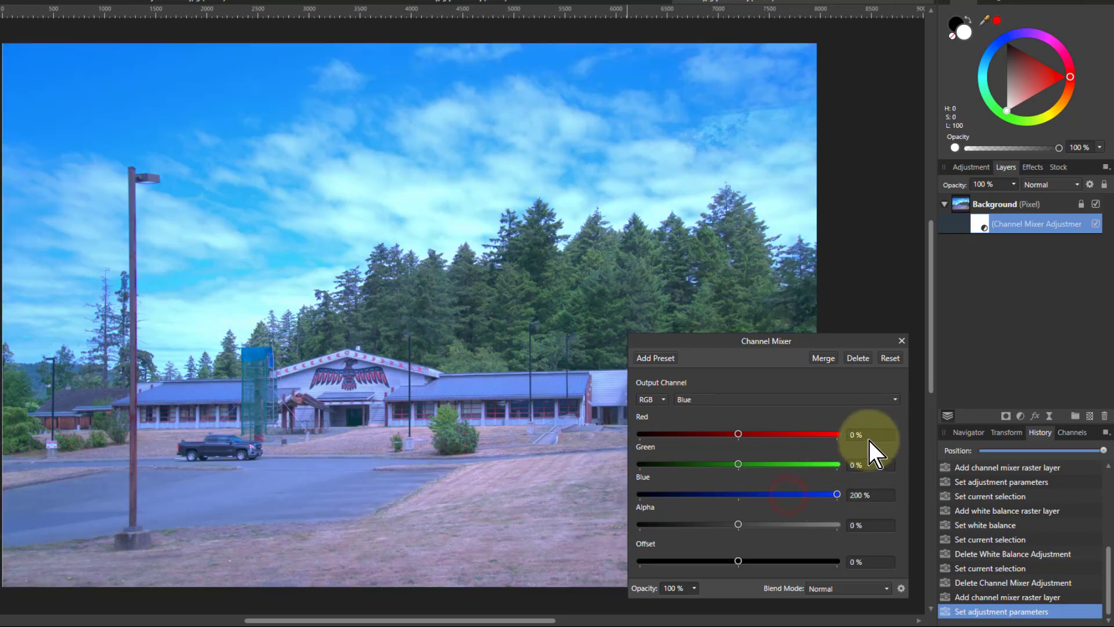
{"action": "left_click", "coordinate": [869, 436]}
{"action": "type", "text": "-50"}
{"action": "left_click", "coordinate": [864, 470]}
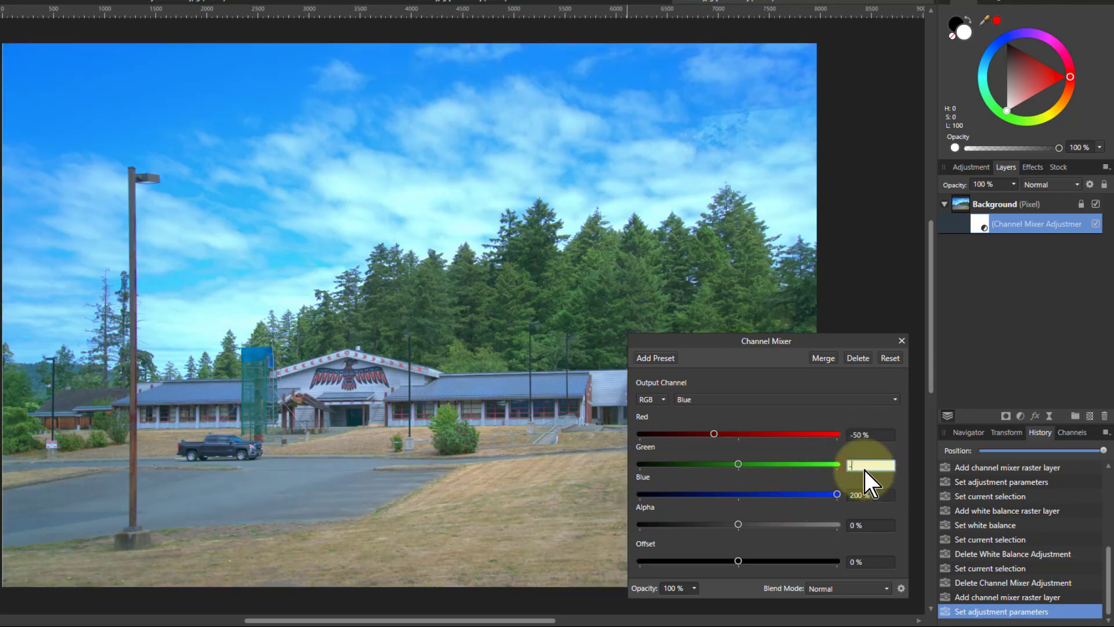
{"action": "type", "text": "-50"}
{"action": "key", "text": "Return"}
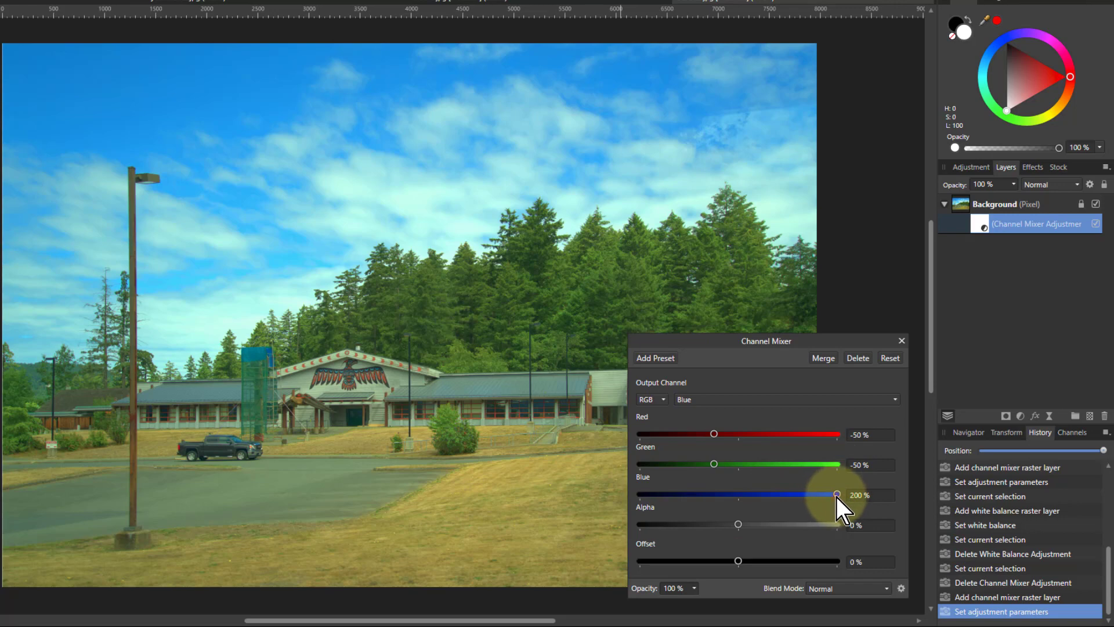
Step: Reduce the Blue output's mix to 150% blue, -25% red and -25% green
{"action": "left_click_drag", "start_coordinate": [816, 497], "coordinate": [811, 498]}
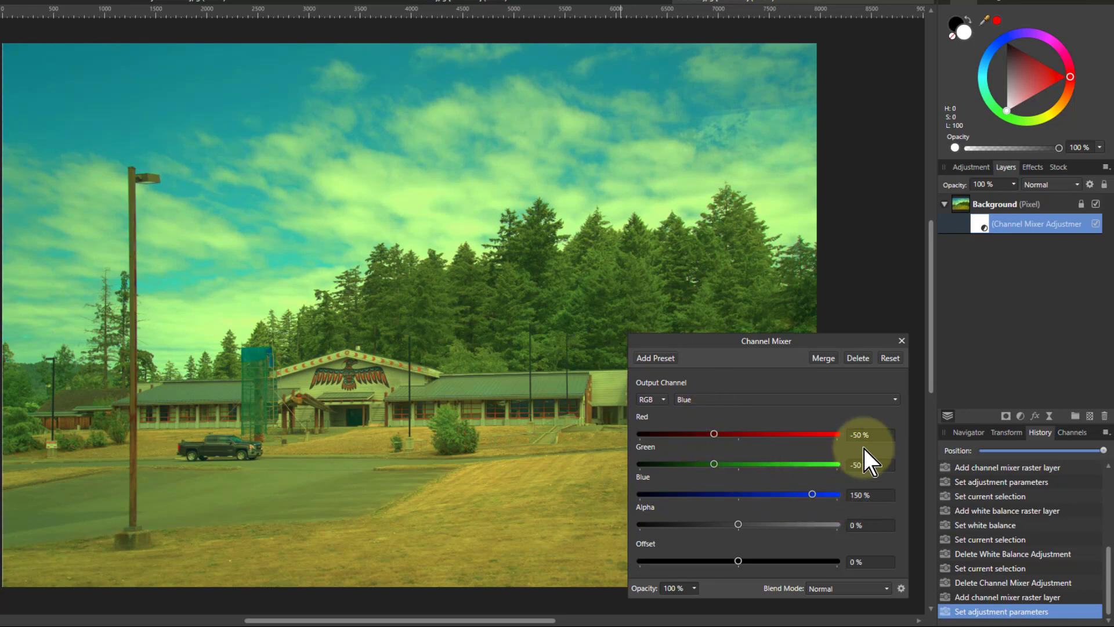
{"action": "left_click", "coordinate": [876, 436]}
{"action": "type", "text": "-"}
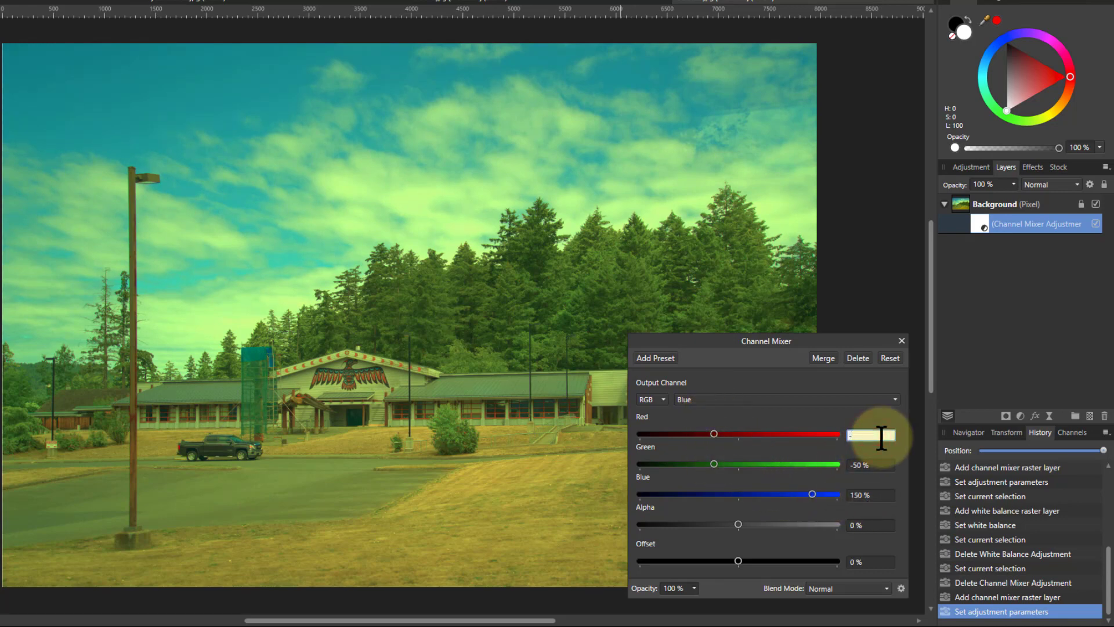
{"action": "type", "text": "25"}
{"action": "left_click", "coordinate": [865, 467]}
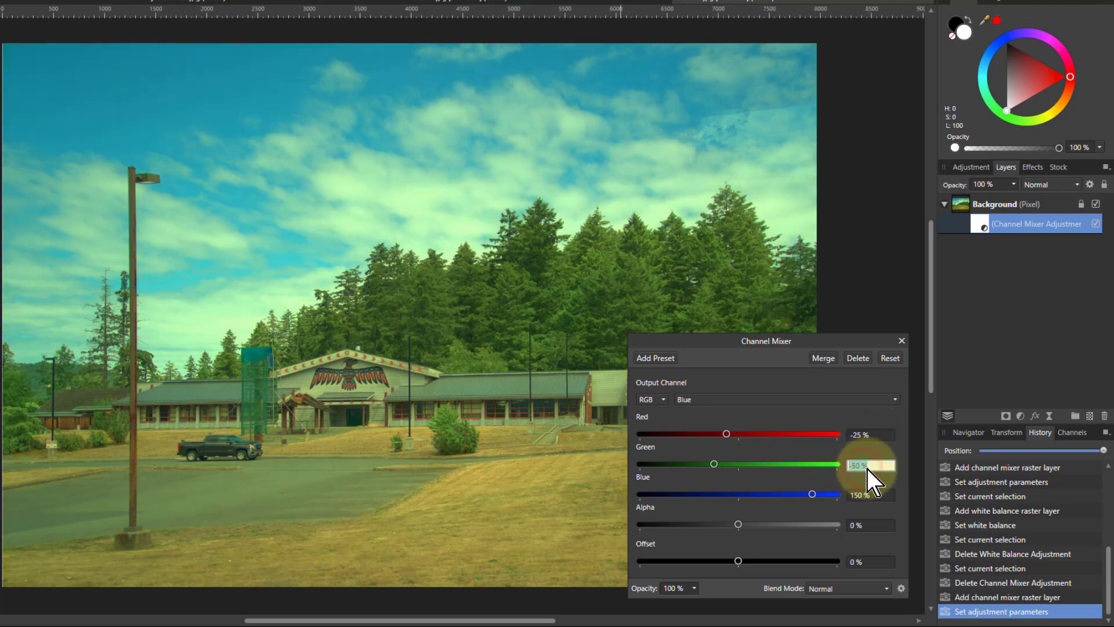
{"action": "type", "text": "-25"}
{"action": "key", "text": "Return"}
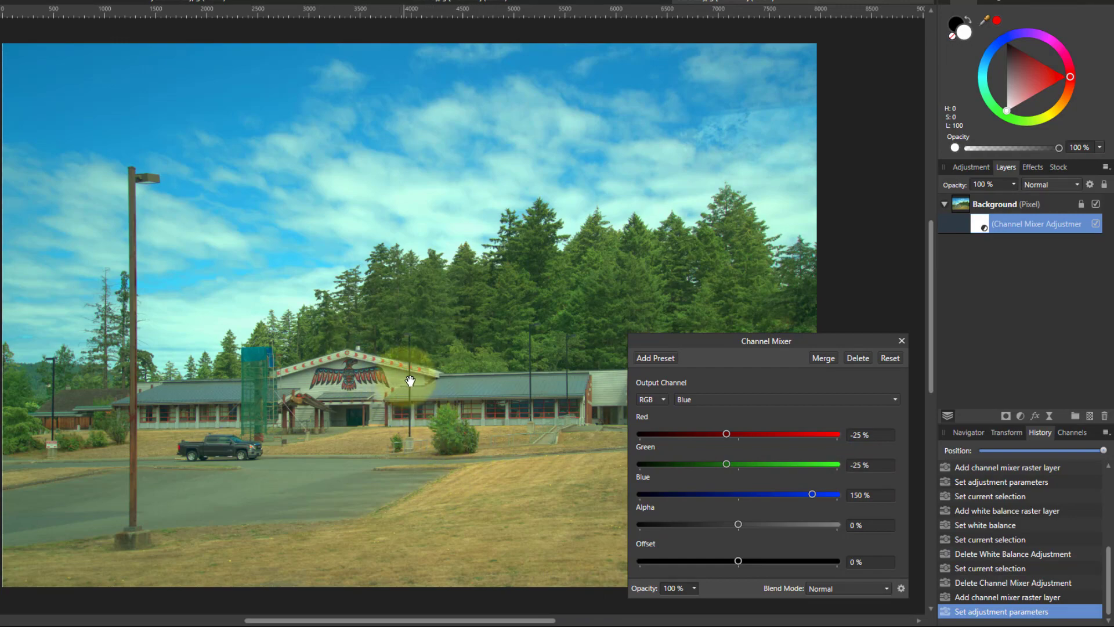
Step: Sample the colour of the building's siding below the gable to examine its RGB balance
{"action": "scroll", "coordinate": [403, 378], "scroll_direction": "up", "scroll_amount": 10}
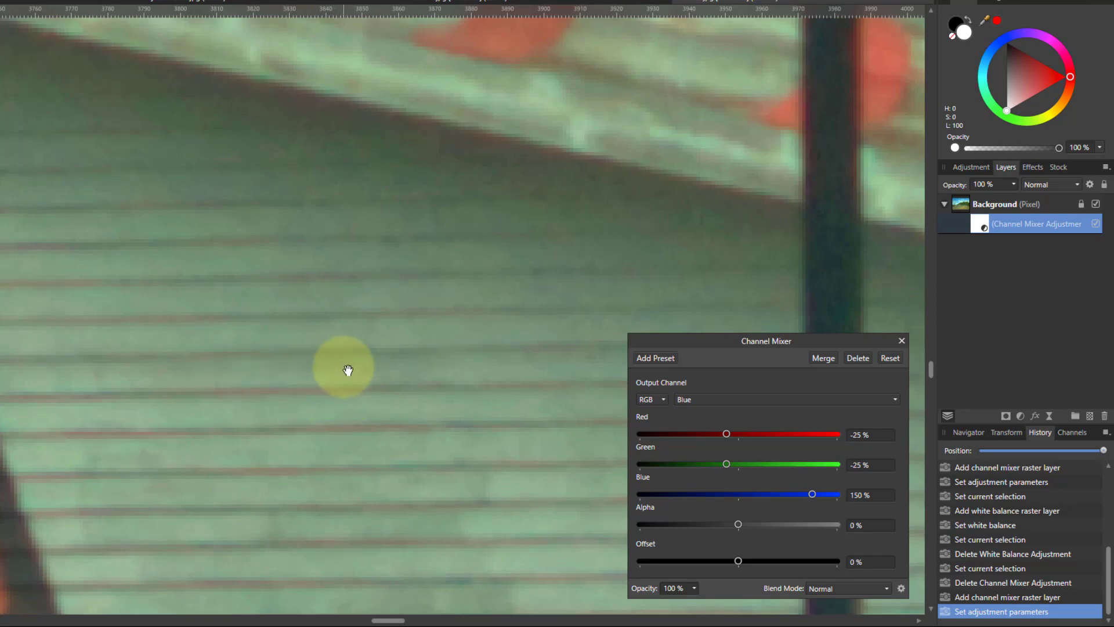
{"action": "left_click_drag", "start_coordinate": [987, 19], "coordinate": [350, 364]}
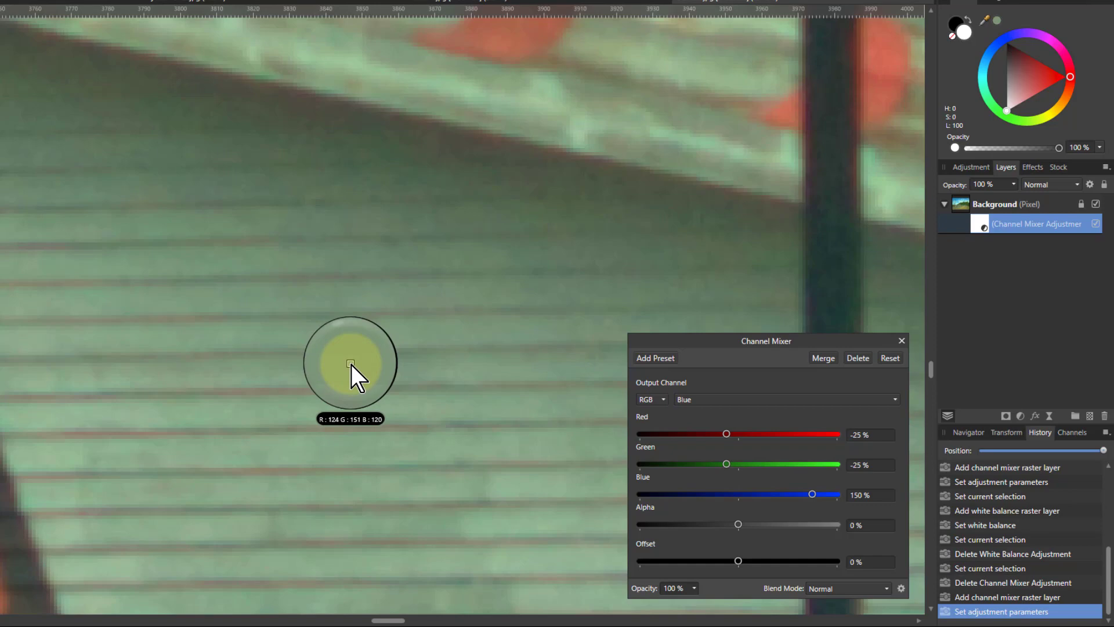
{"action": "left_click_drag", "start_coordinate": [351, 365], "coordinate": [350, 364]}
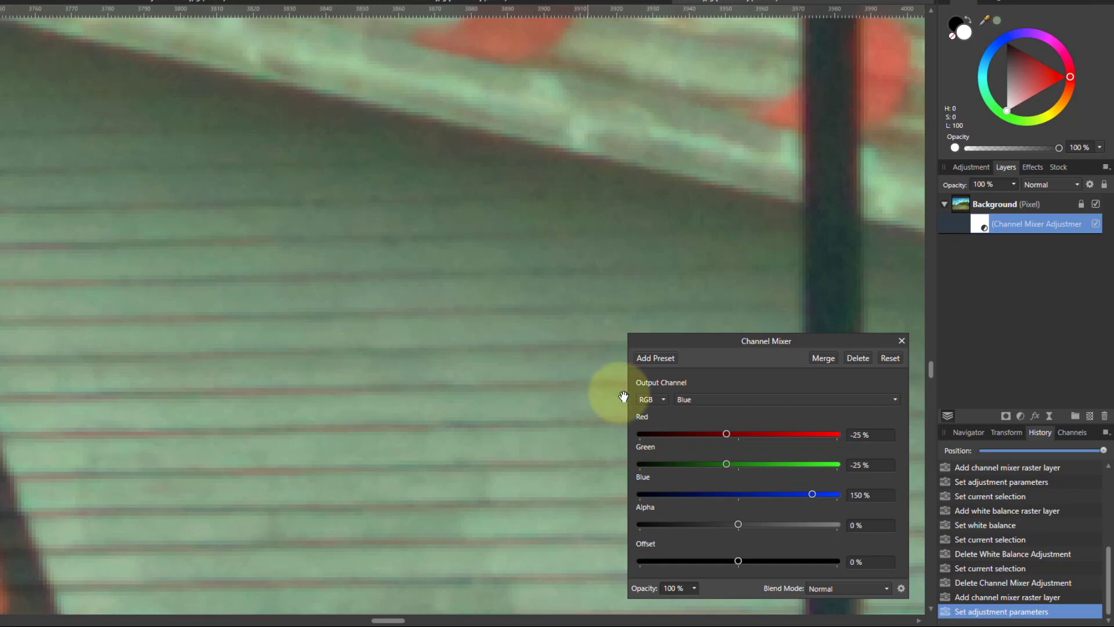
Step: Lower the red contribution of the Green output to -64% and sample the siding's colour again
{"action": "left_click", "coordinate": [733, 399]}
{"action": "left_click", "coordinate": [699, 429]}
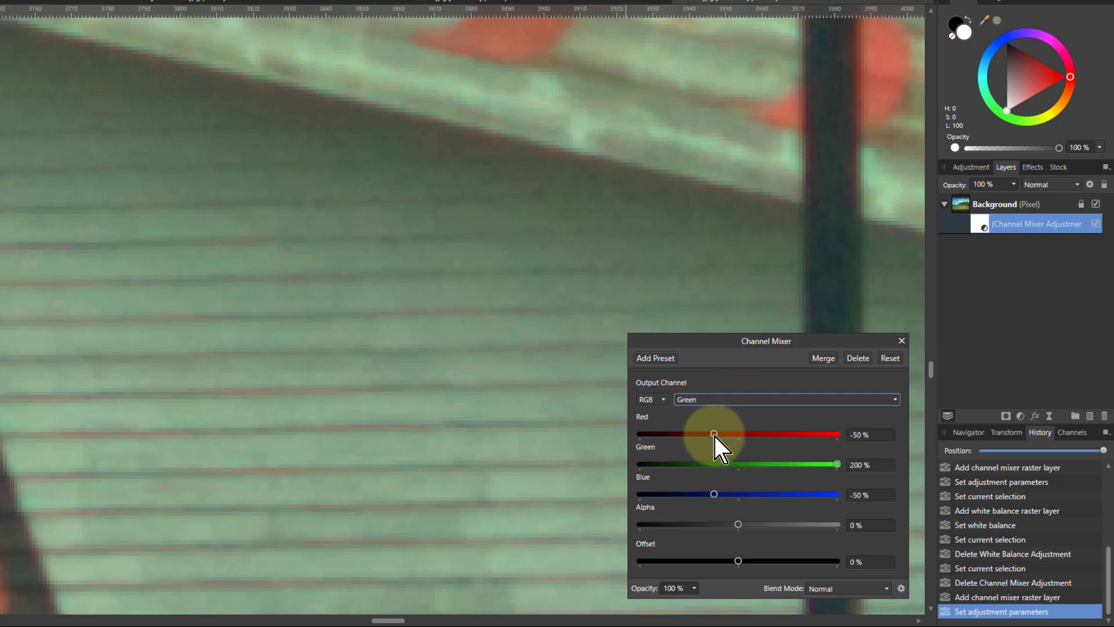
{"action": "left_click_drag", "start_coordinate": [717, 434], "coordinate": [704, 440]}
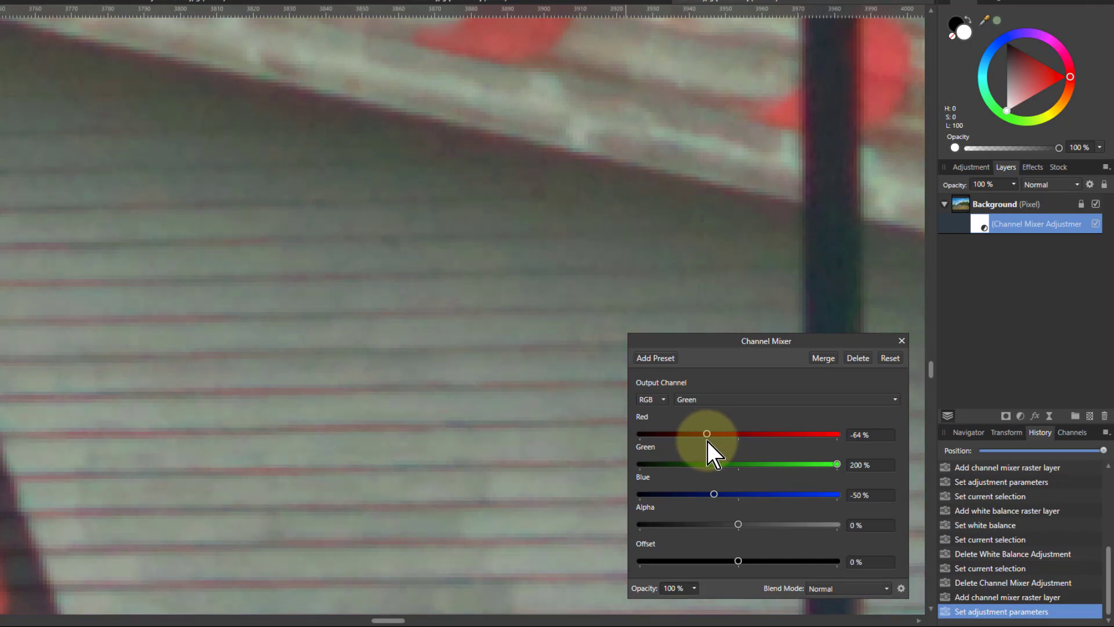
{"action": "left_click_drag", "start_coordinate": [979, 36], "coordinate": [374, 411]}
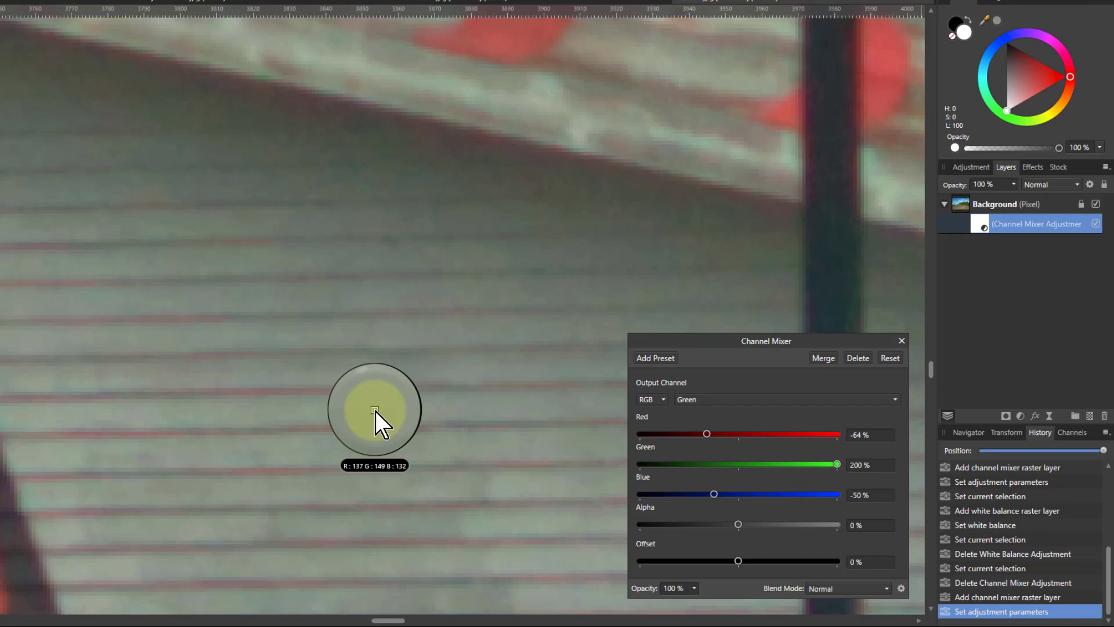
Step: Lower the red contribution of the Green output to -71% and recheck the siding's RGB balance with the colour picker
{"action": "left_click_drag", "start_coordinate": [375, 411], "coordinate": [375, 412]}
{"action": "left_click", "coordinate": [708, 433]}
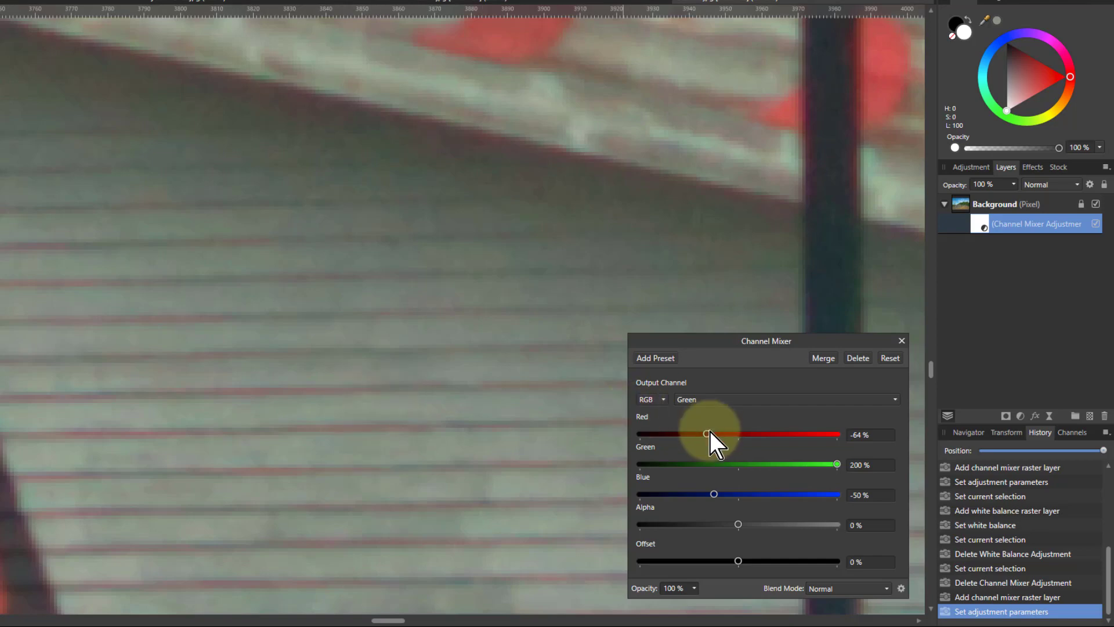
{"action": "left_click_drag", "start_coordinate": [708, 434], "coordinate": [704, 435]}
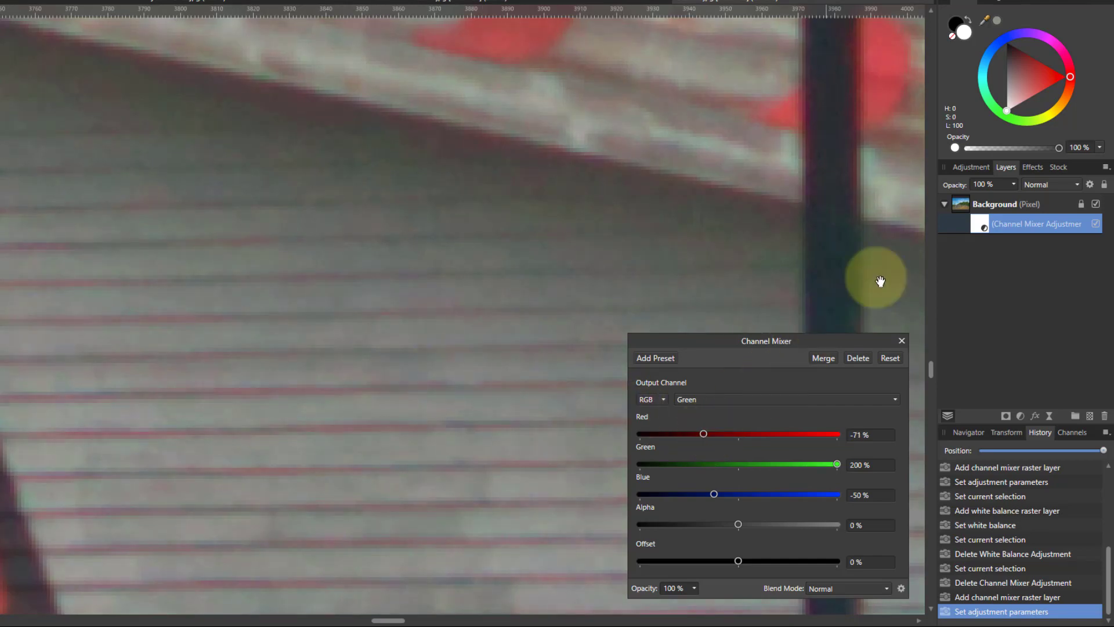
{"action": "left_click_drag", "start_coordinate": [982, 32], "coordinate": [399, 366]}
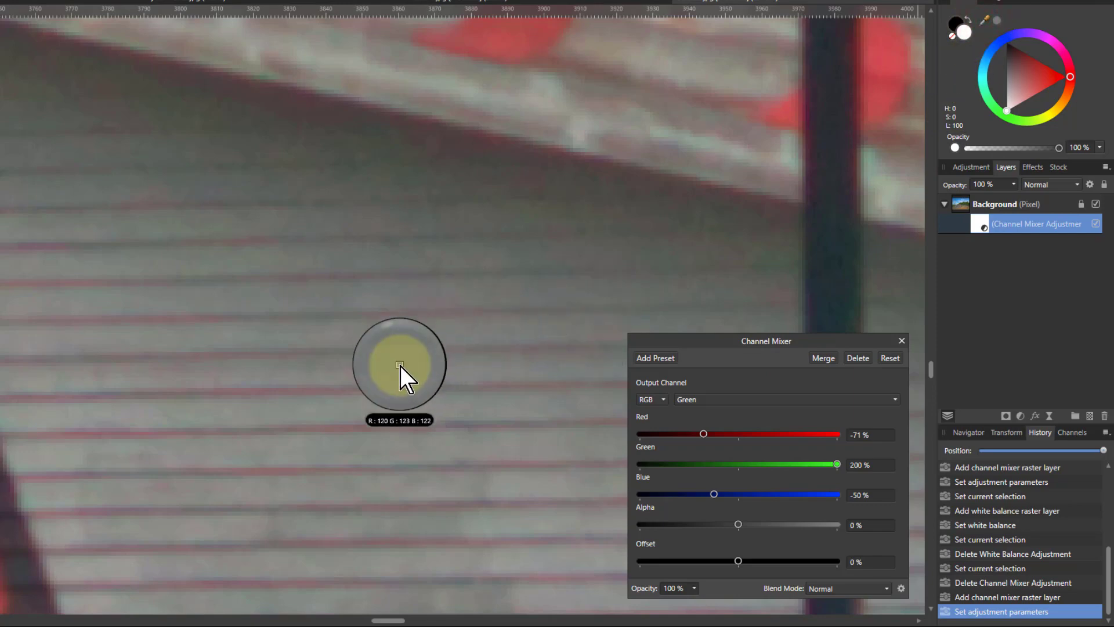
{"action": "left_click_drag", "start_coordinate": [399, 366], "coordinate": [403, 369]}
Step: Compare the whole building photo with and without the Channel Mixer adjustment, leaving the adjustment visible
{"action": "key", "text": "ctrl+0"}
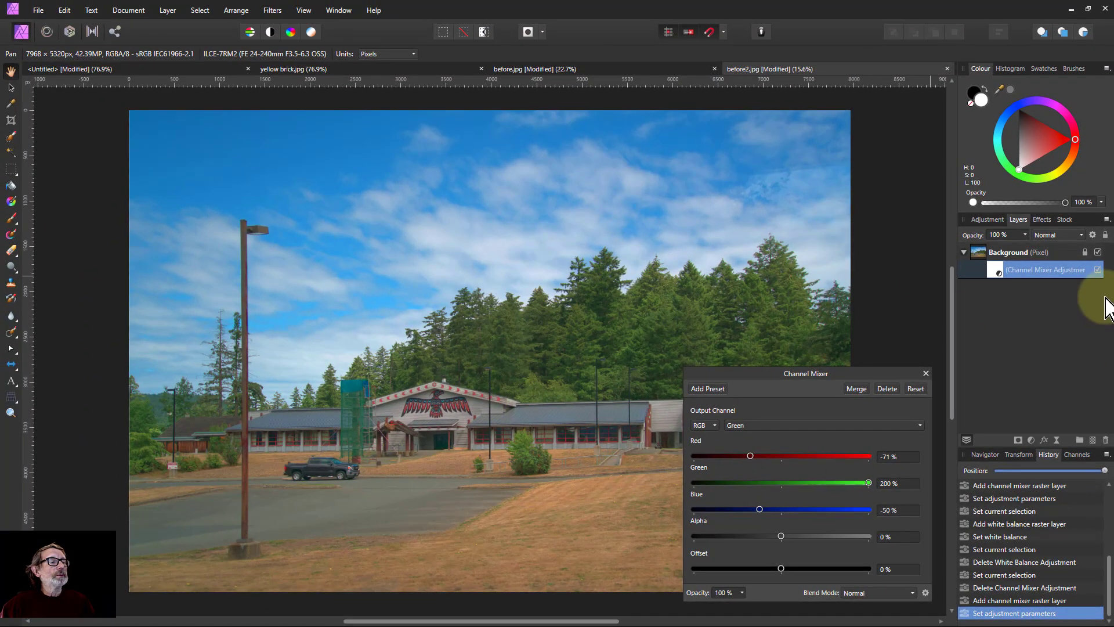
{"action": "left_click", "coordinate": [1098, 269]}
{"action": "left_click", "coordinate": [1098, 270]}
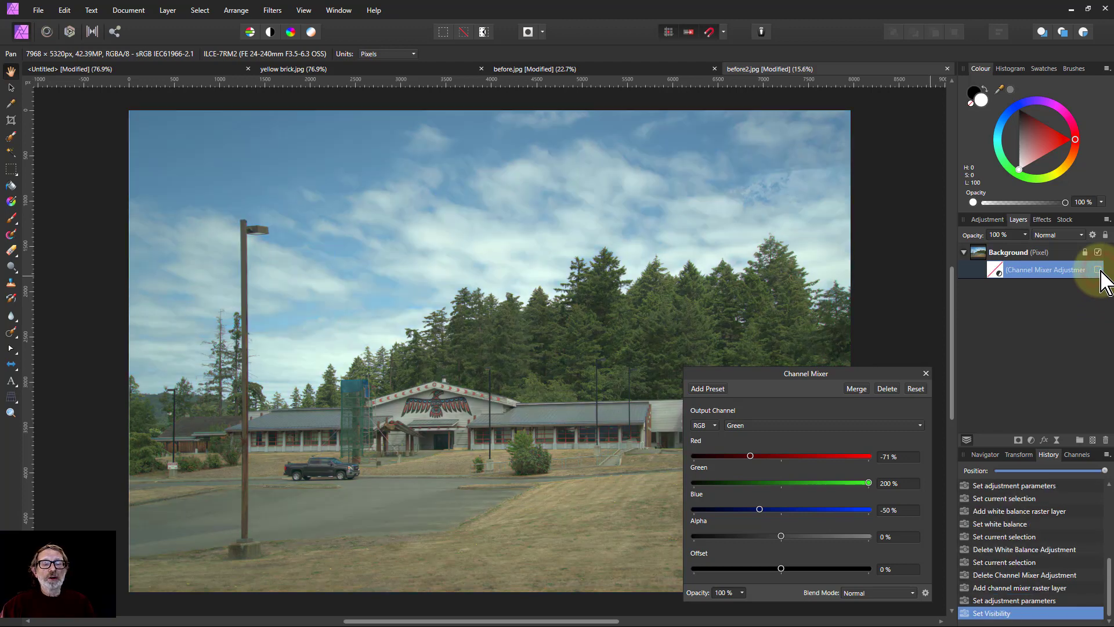
{"action": "left_click", "coordinate": [1098, 270]}
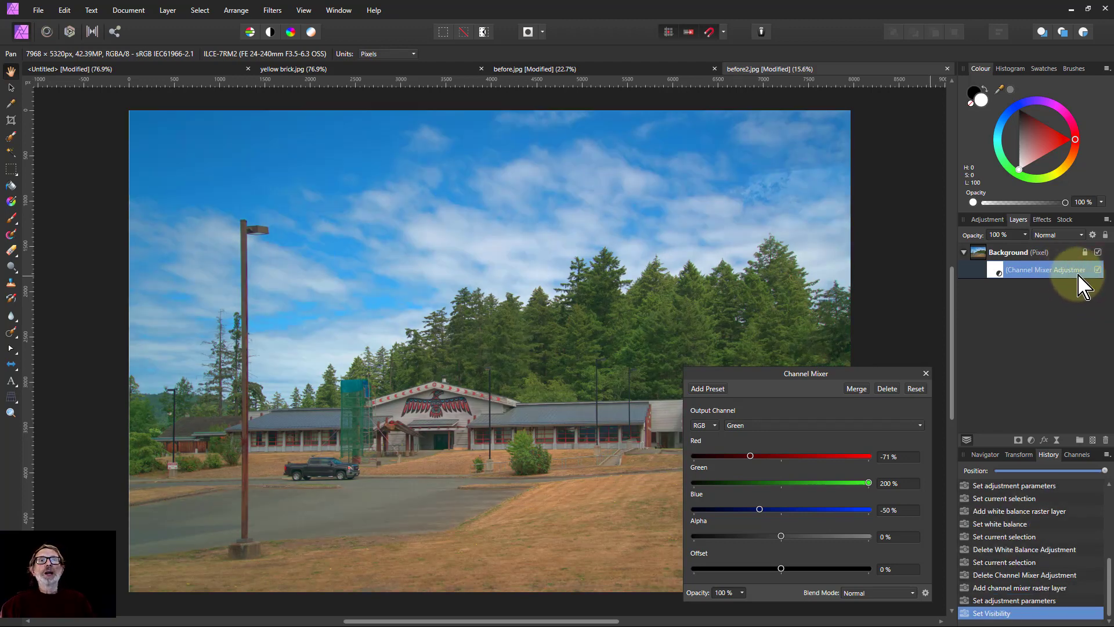